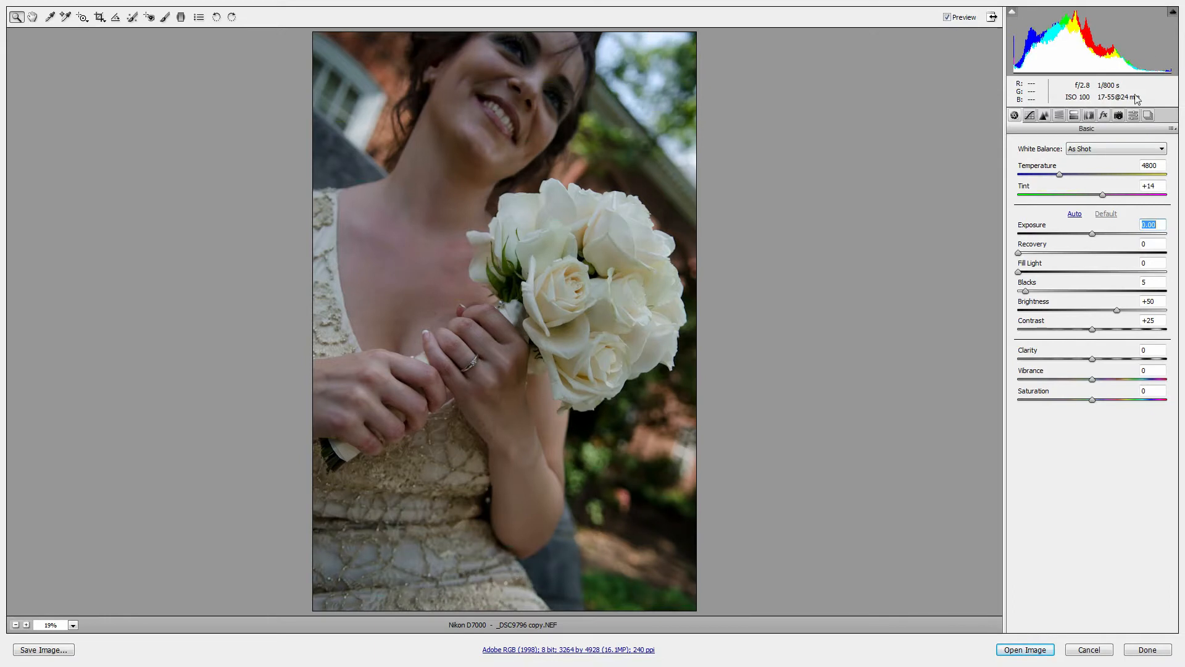
Raise the photo's Exposure to +0.90 while checking the clipped highlights
left_click_drag(1093, 238, 1101, 238)
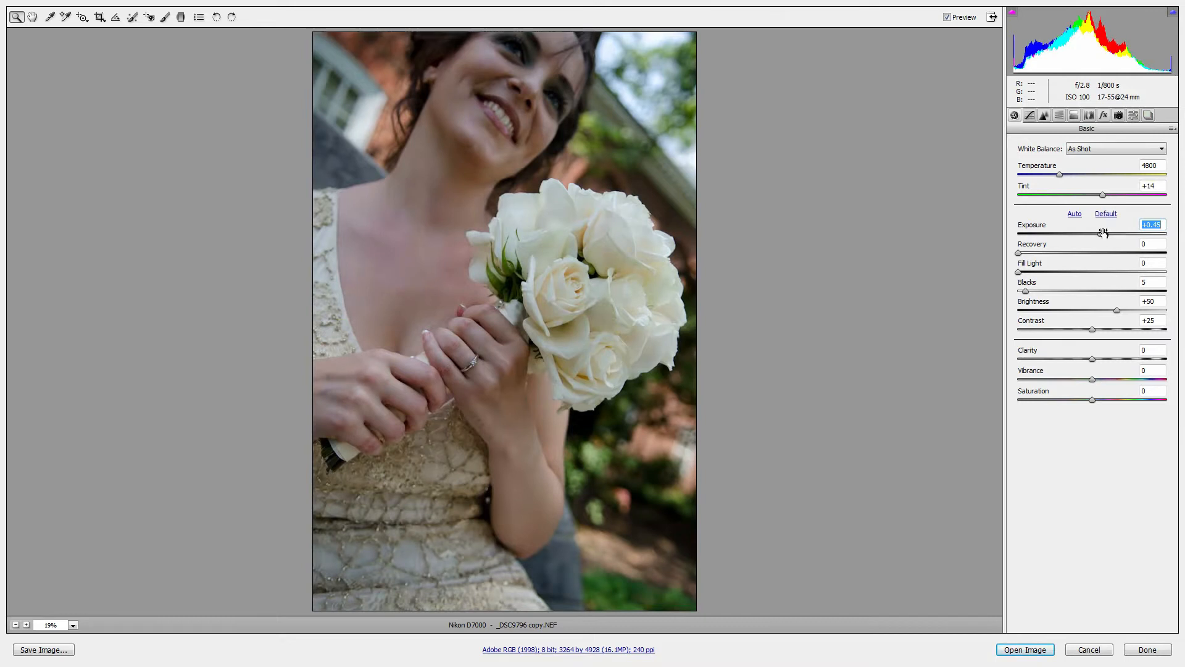
left_click(1105, 239, "alt")
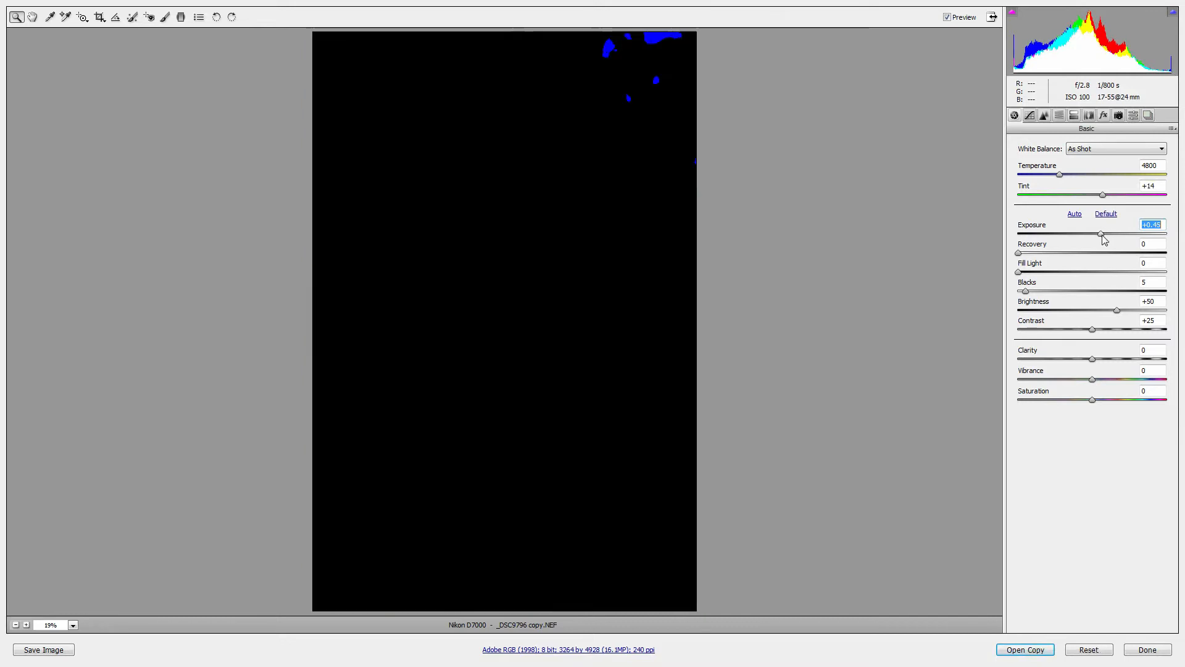
left_click_drag(1104, 240, 1114, 241)
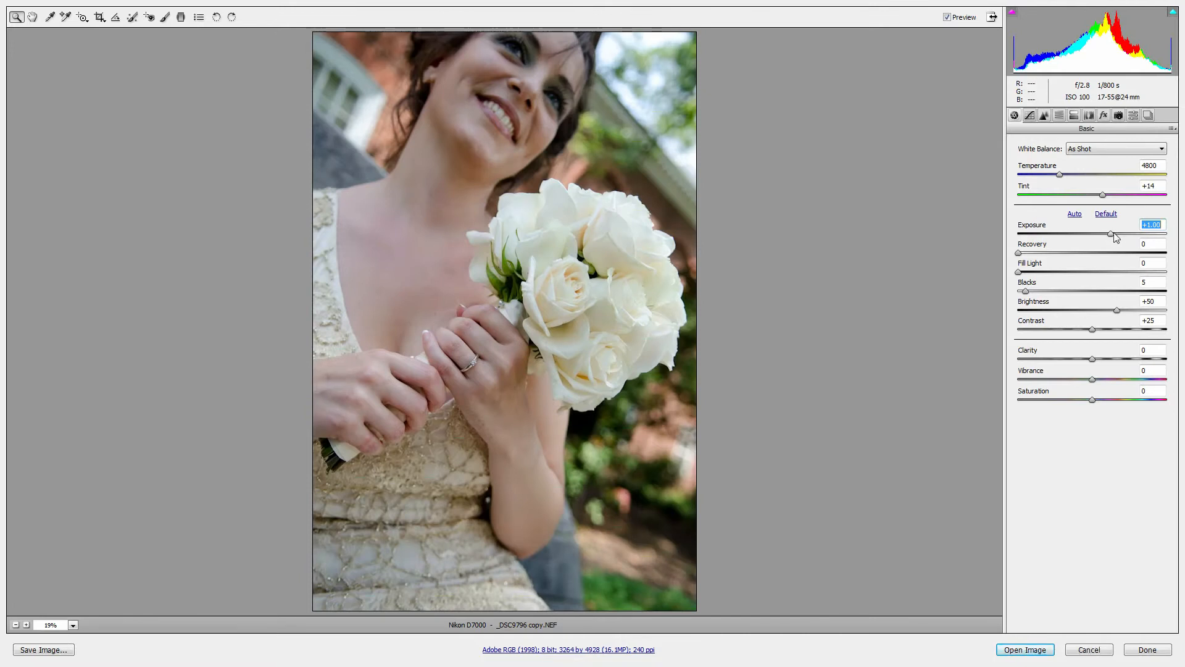
left_click_drag(1112, 235, 1110, 235)
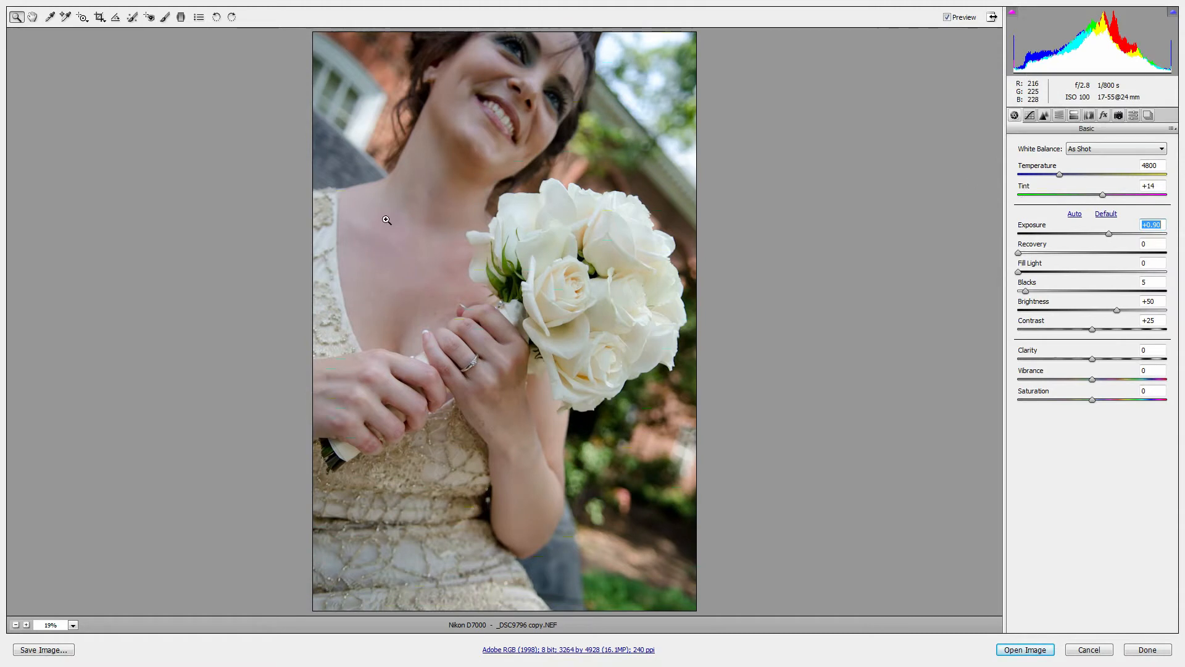
Zoom in on the bride's chest and compare the skin before and after the exposure adjustment
left_click(450, 271)
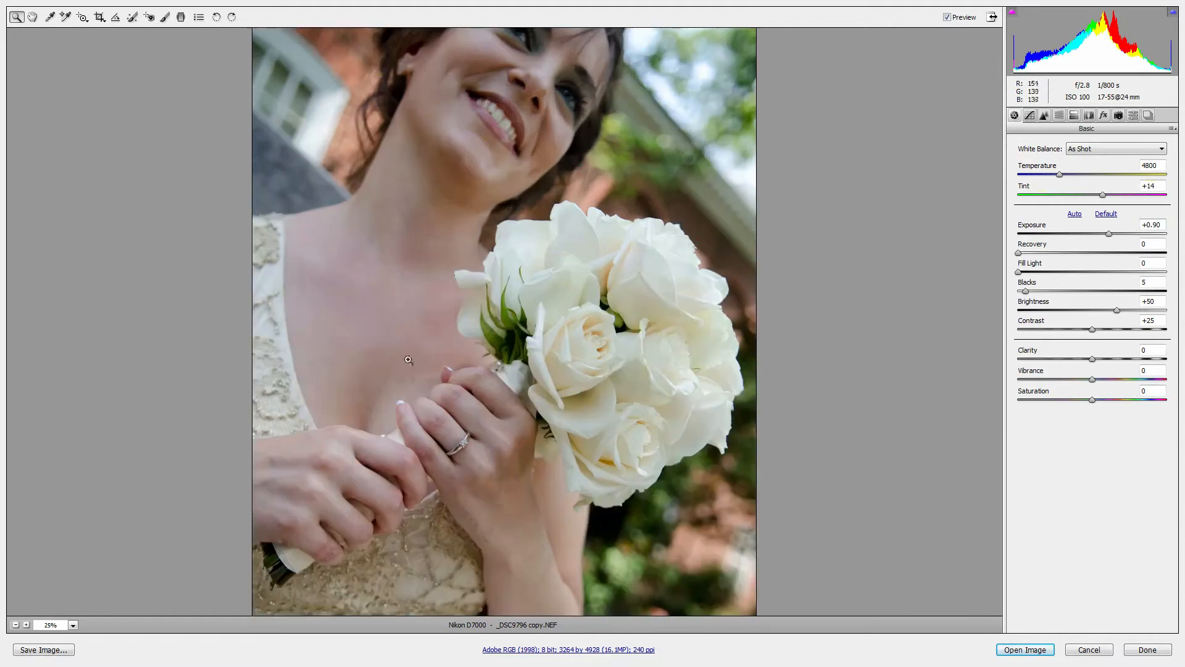
left_click(379, 358)
left_click(352, 318)
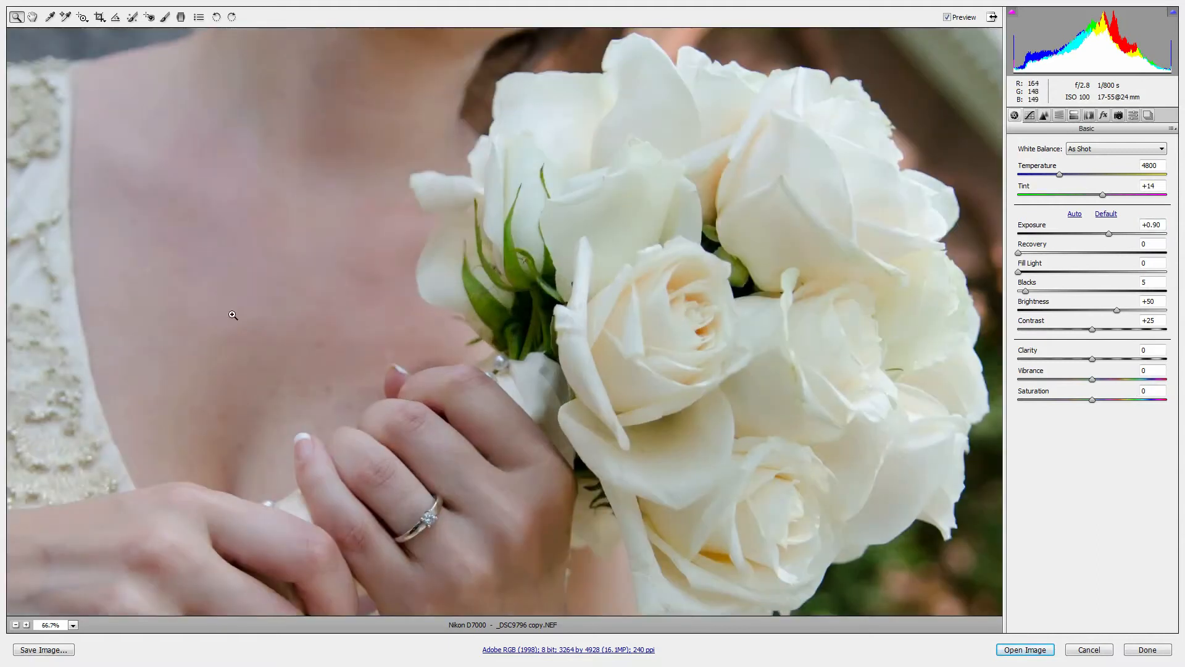
left_click(319, 354)
left_click_drag(576, 321, 476, 357)
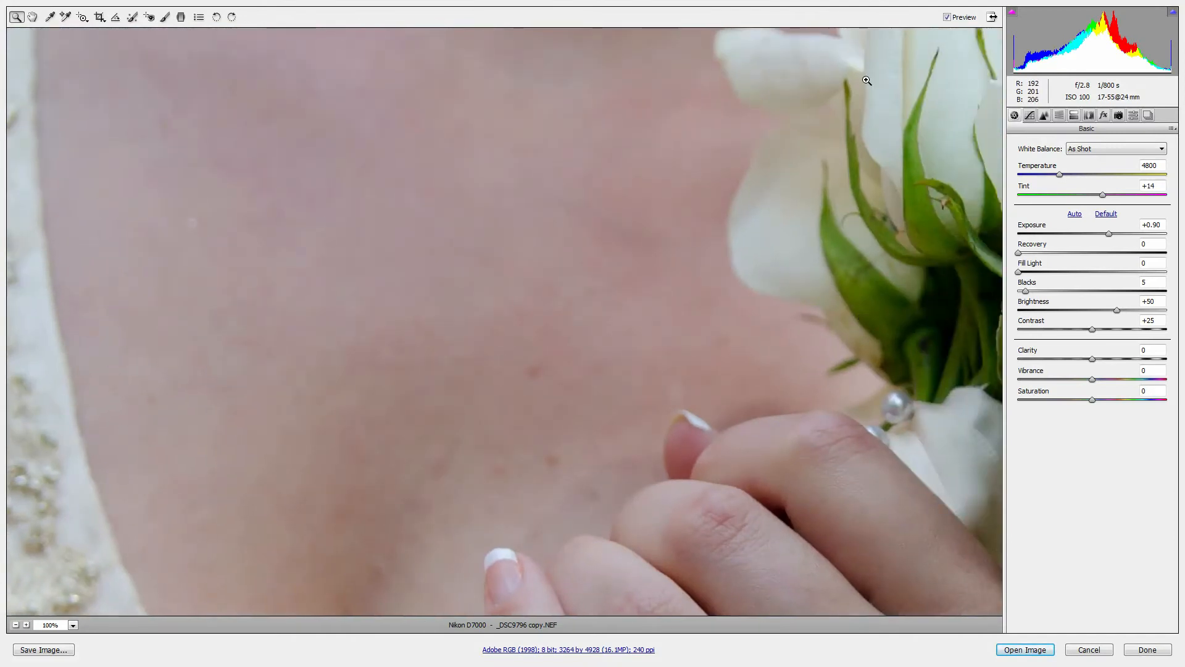
left_click(952, 21)
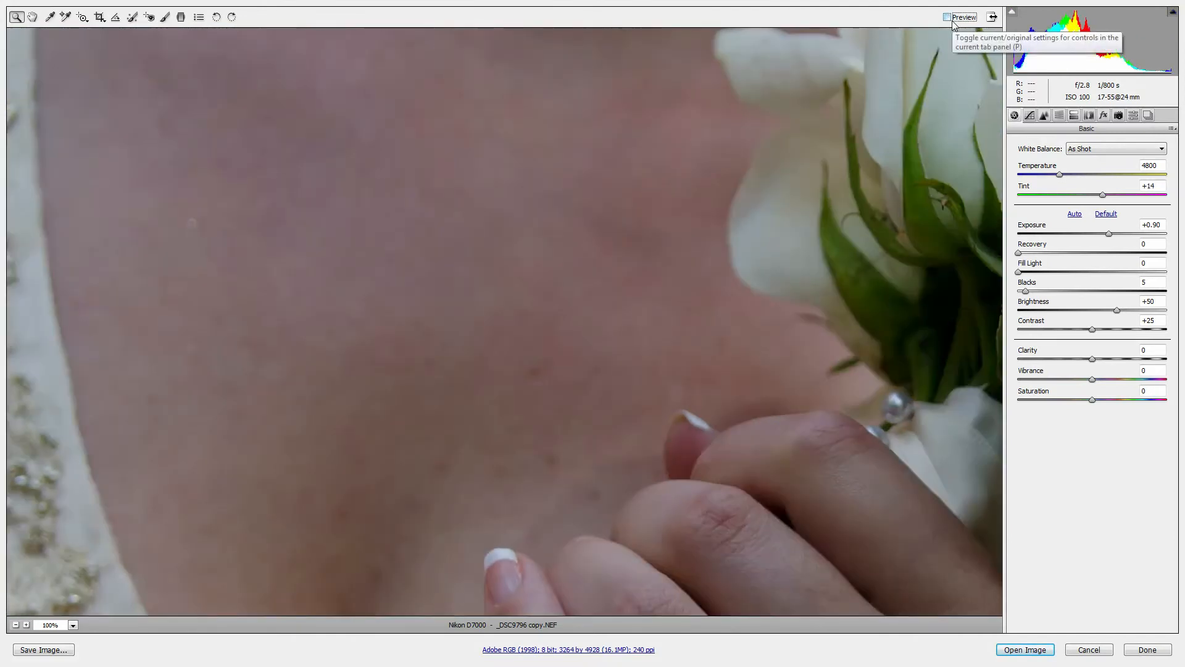
left_click(953, 20)
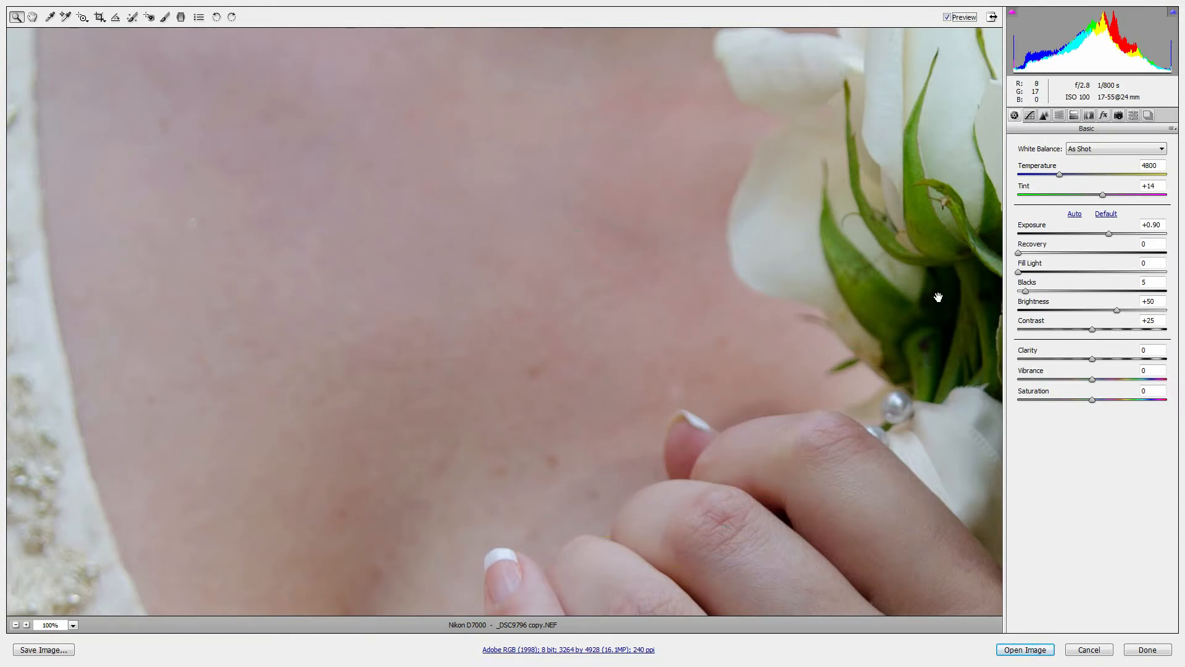
Warm the white balance of the whole photo by setting the Temperature to 5150
key("ctrl+0")
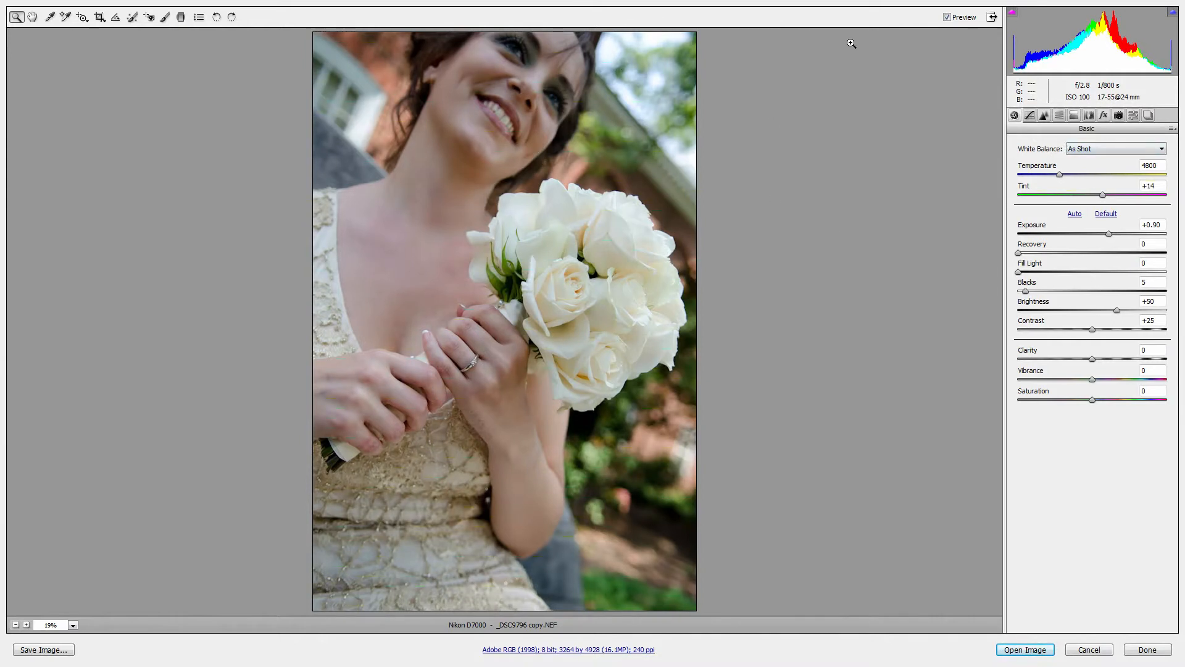
left_click(1061, 176)
left_click_drag(1062, 179, 1065, 178)
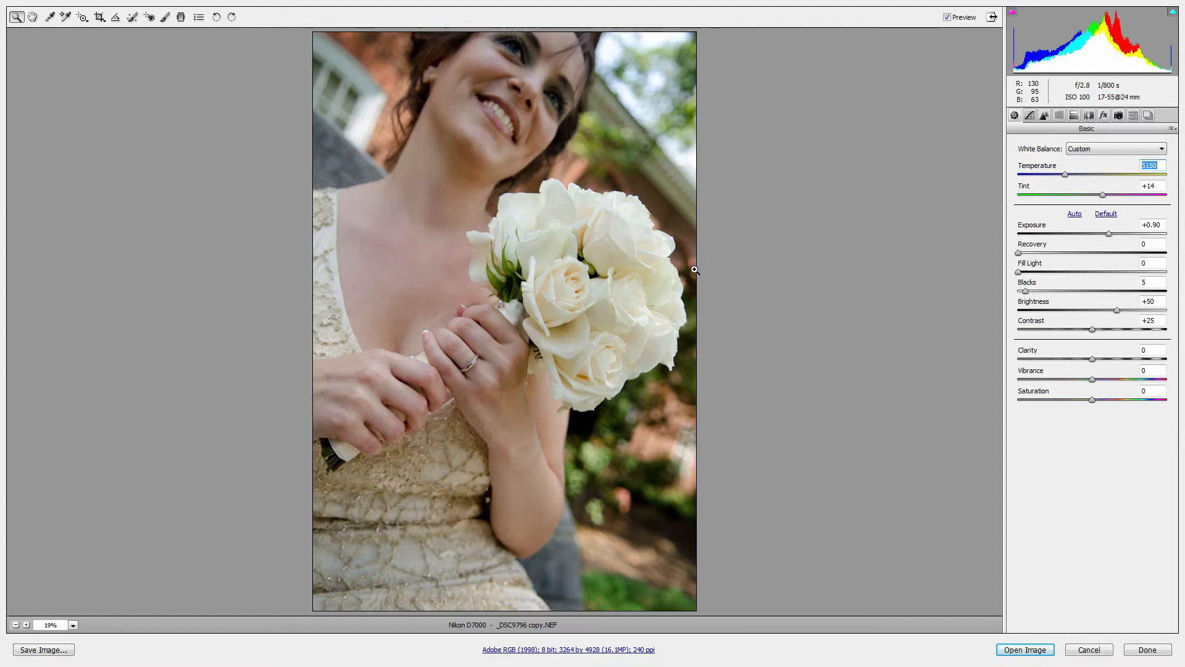
Try Fill Light at 100, examine the face and bouquet up close, and return it to 0
left_click_drag(1019, 272, 1176, 275)
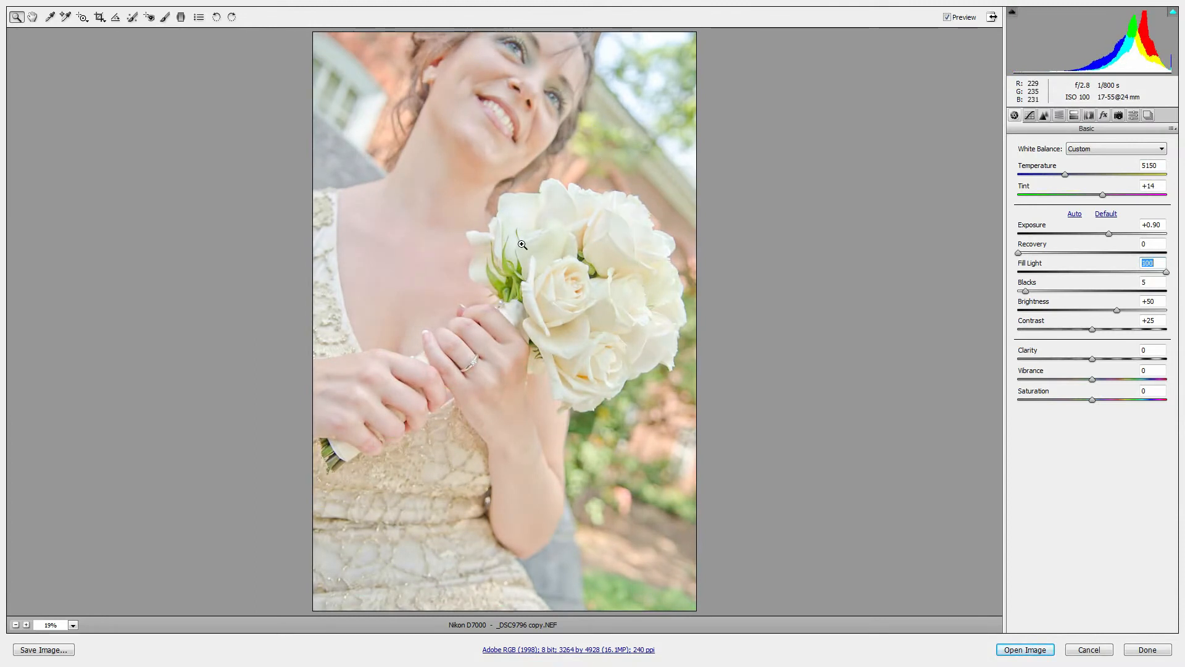
left_click(457, 120)
left_click(458, 121)
left_click(458, 120)
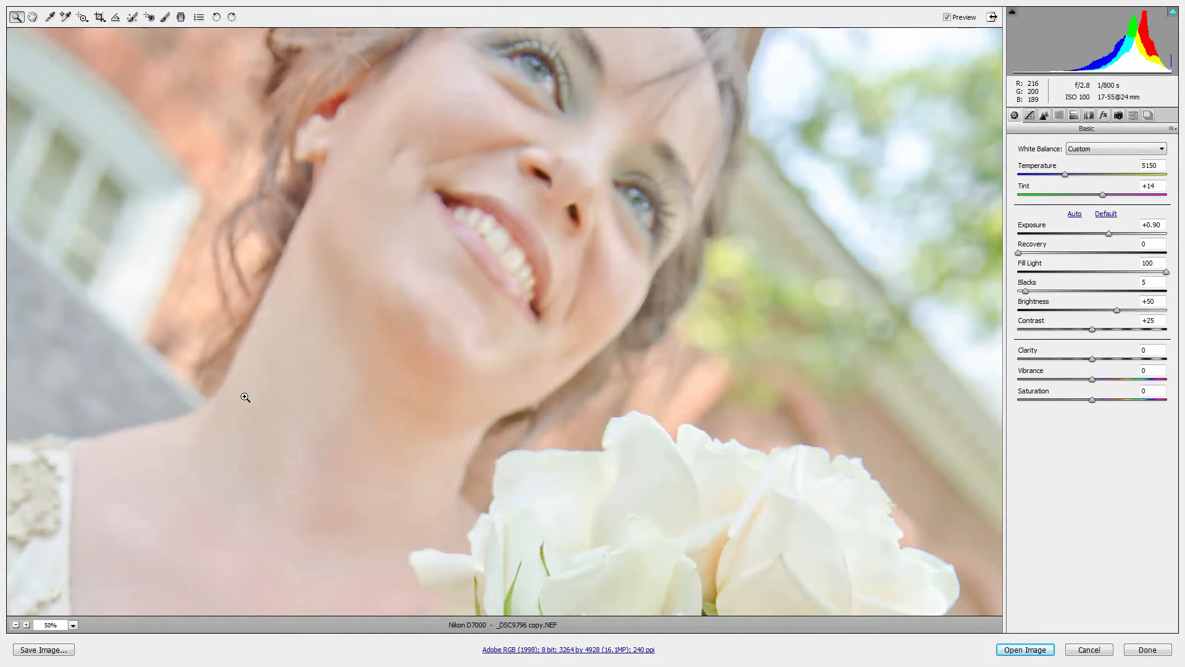
left_click_drag(319, 445, 302, 222)
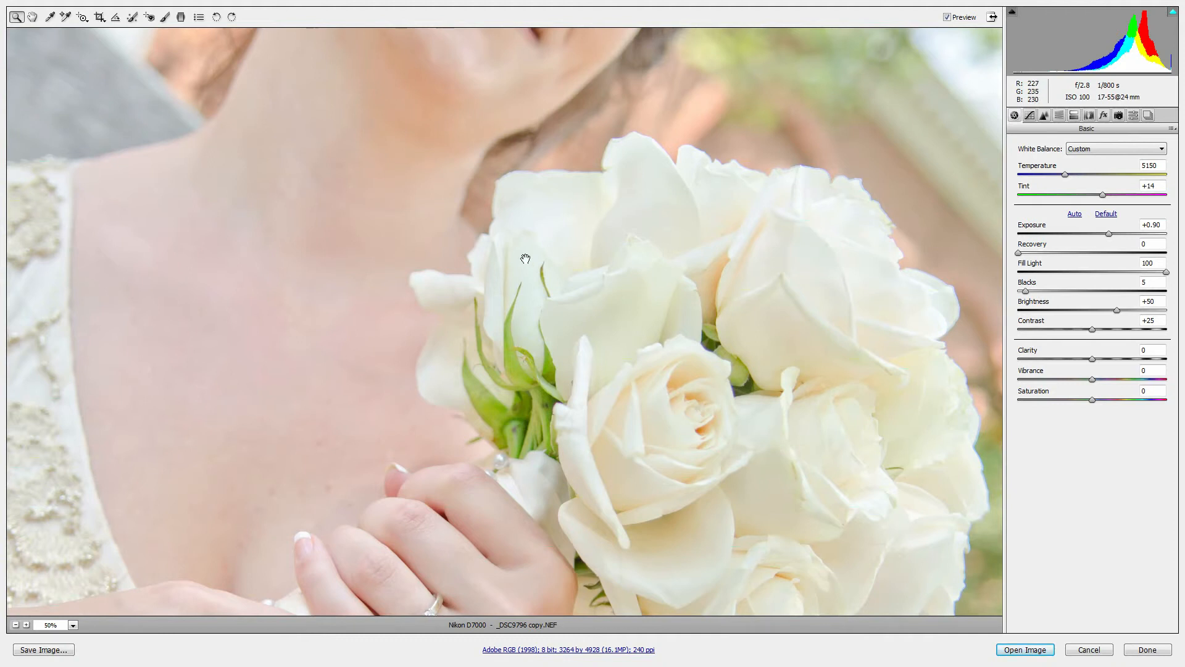
key("ctrl+0")
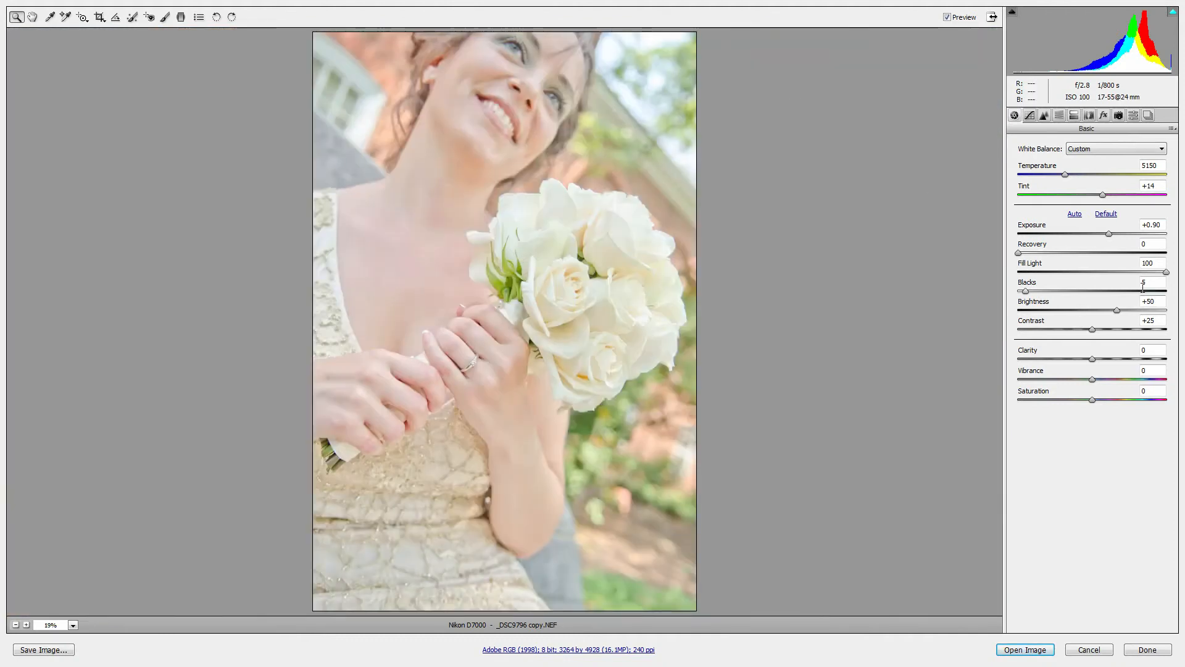
left_click_drag(1166, 272, 1015, 281)
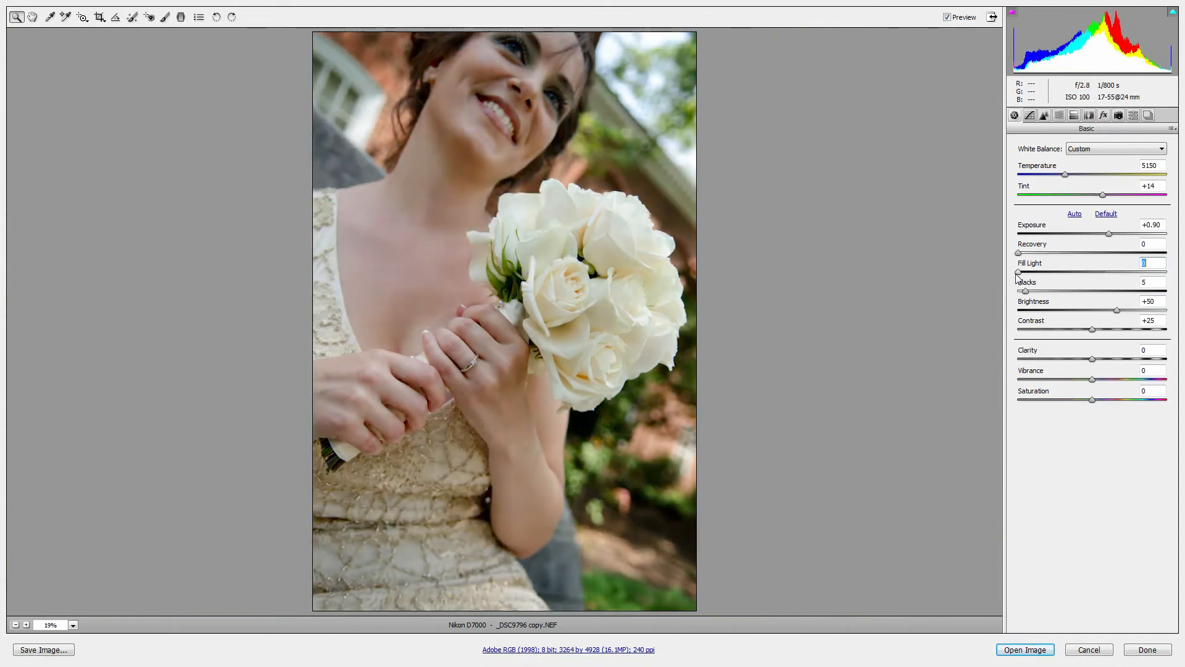
Set Fill Light to 15 and Contrast to +43
left_click_drag(1017, 278, 1042, 278)
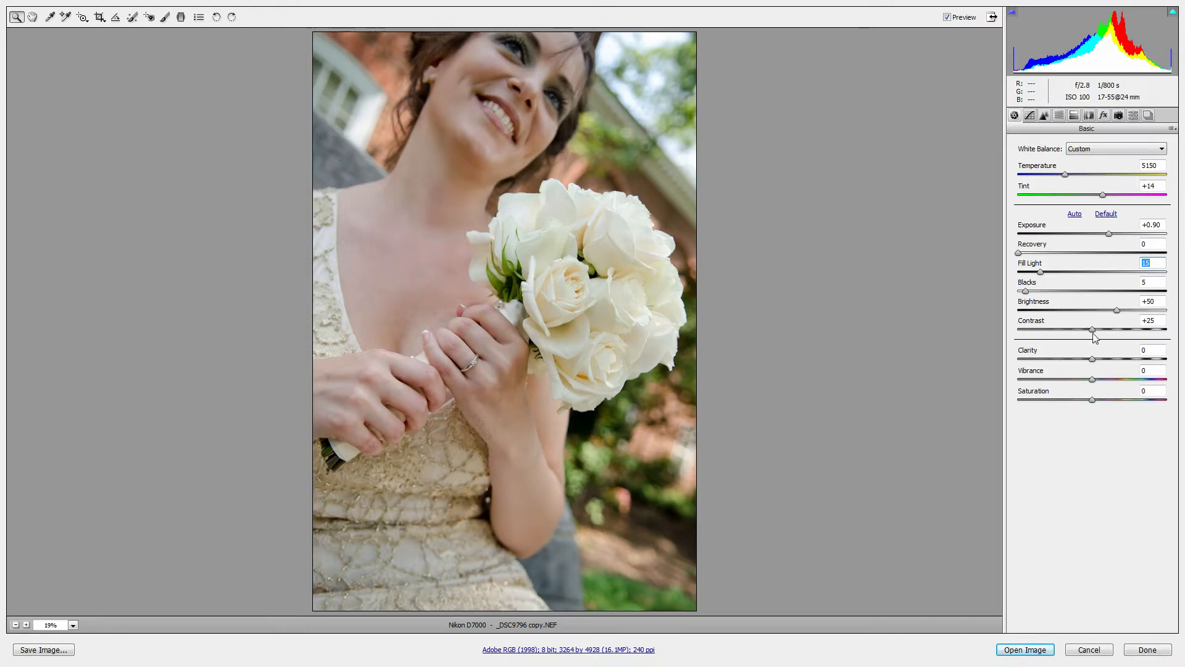
left_click_drag(1094, 333, 1110, 334)
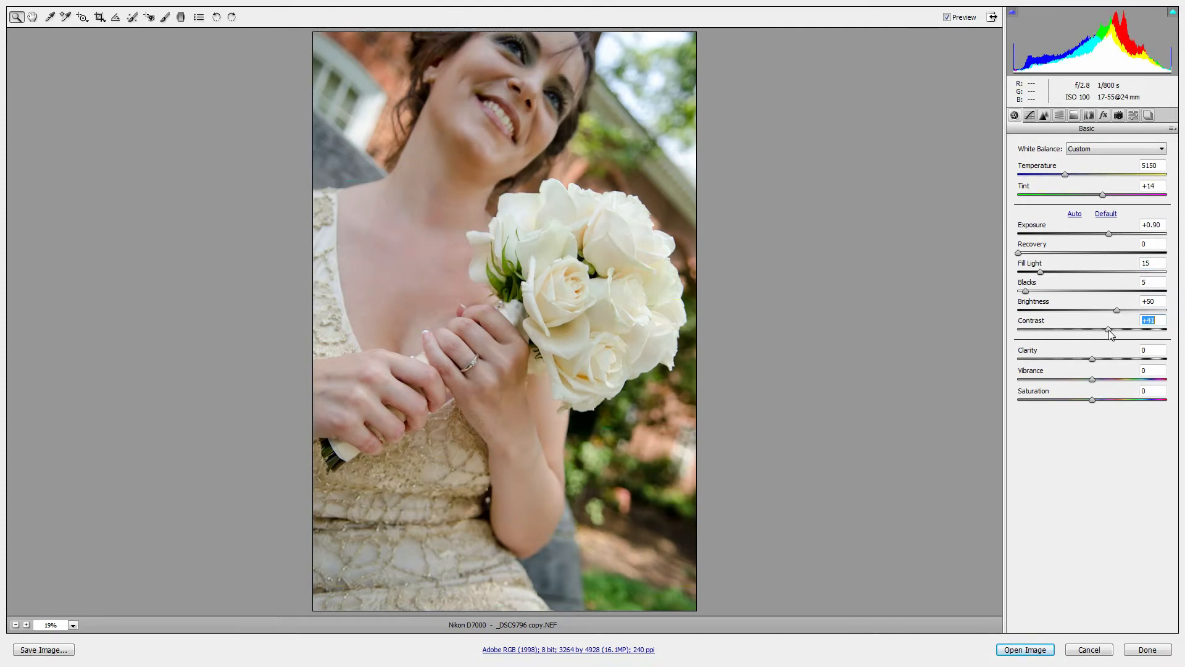
left_click_drag(1110, 331, 1111, 331)
left_click(1040, 272)
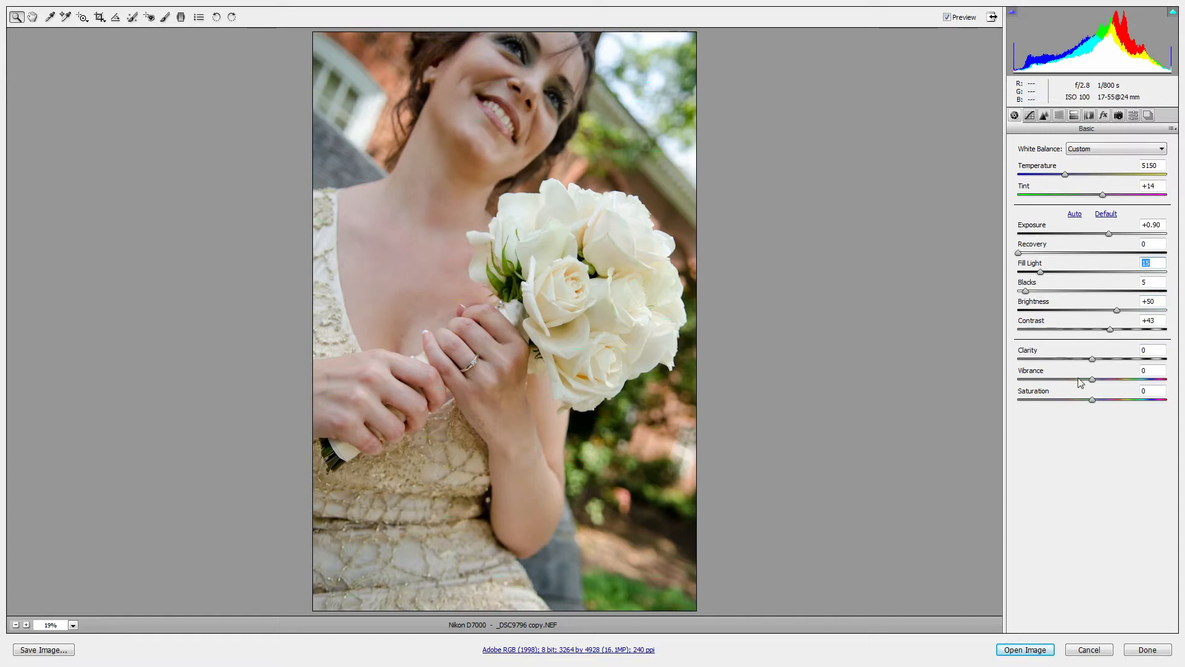
Raise the photo's Brightness to +63
left_click(1118, 310)
left_click_drag(1118, 311, 1125, 312)
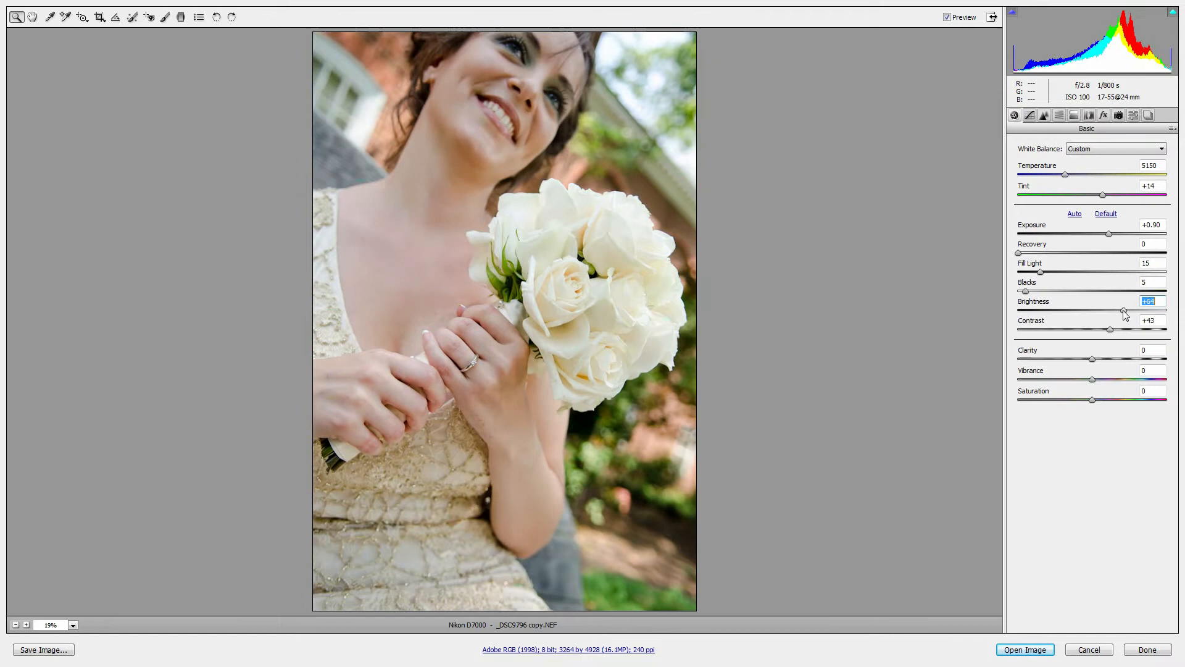
left_click_drag(1124, 311, 1123, 310)
Test an extreme Exposure of +3.20, reset it, and bring it to +0.95
left_click_drag(1109, 234, 1152, 237)
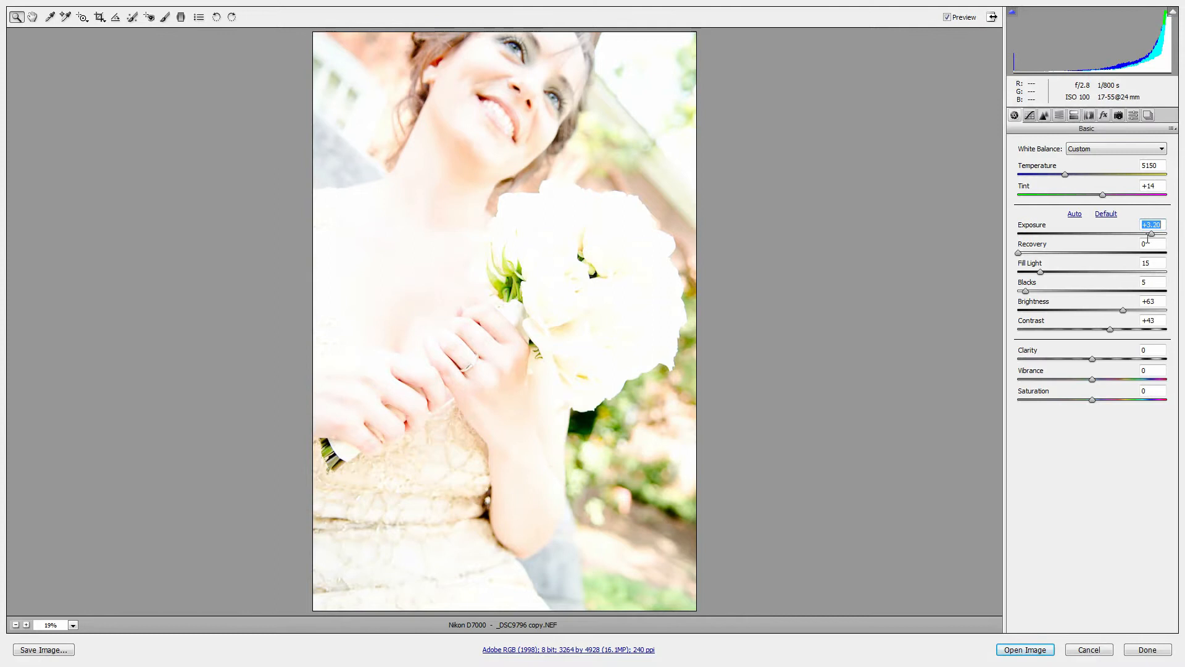
double_click(1151, 234)
left_click_drag(1093, 234, 1109, 234)
mouse_move(1127, 315)
left_mouse_down()
mouse_move(1159, 314)
mouse_move(1124, 315)
left_mouse_up()
left_click_drag(1114, 233, 1112, 234)
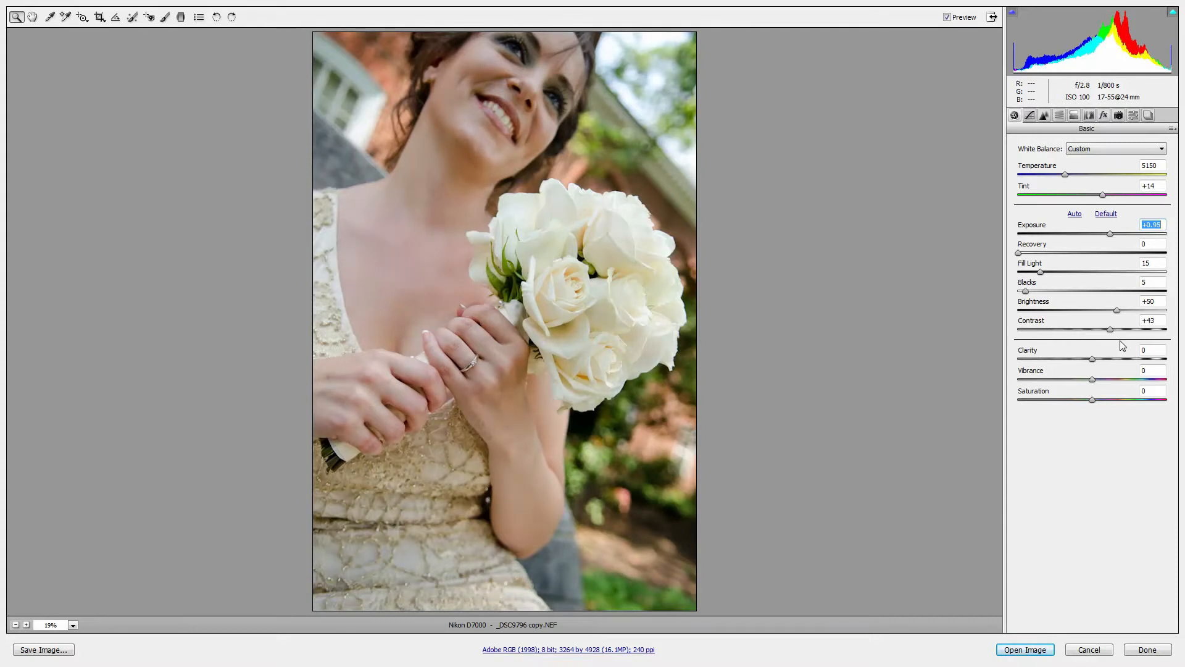
Set Brightness to +61 and compare the adjusted photo with the original
left_click(1117, 310)
left_click_drag(1118, 310, 1123, 310)
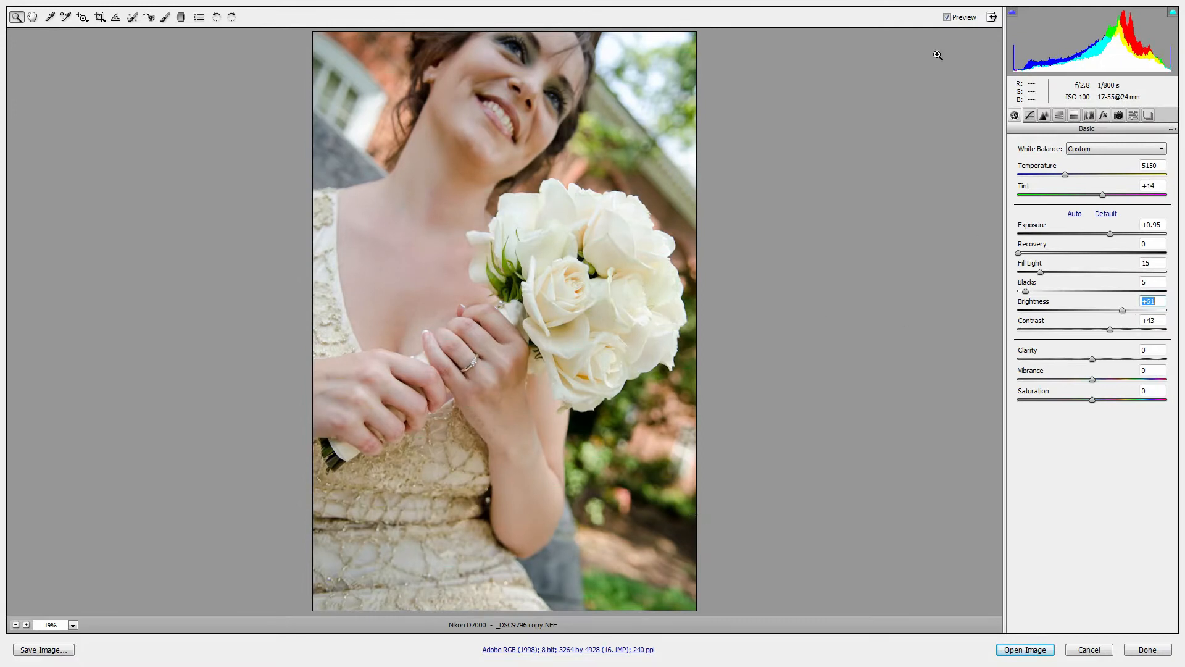
left_click(948, 18)
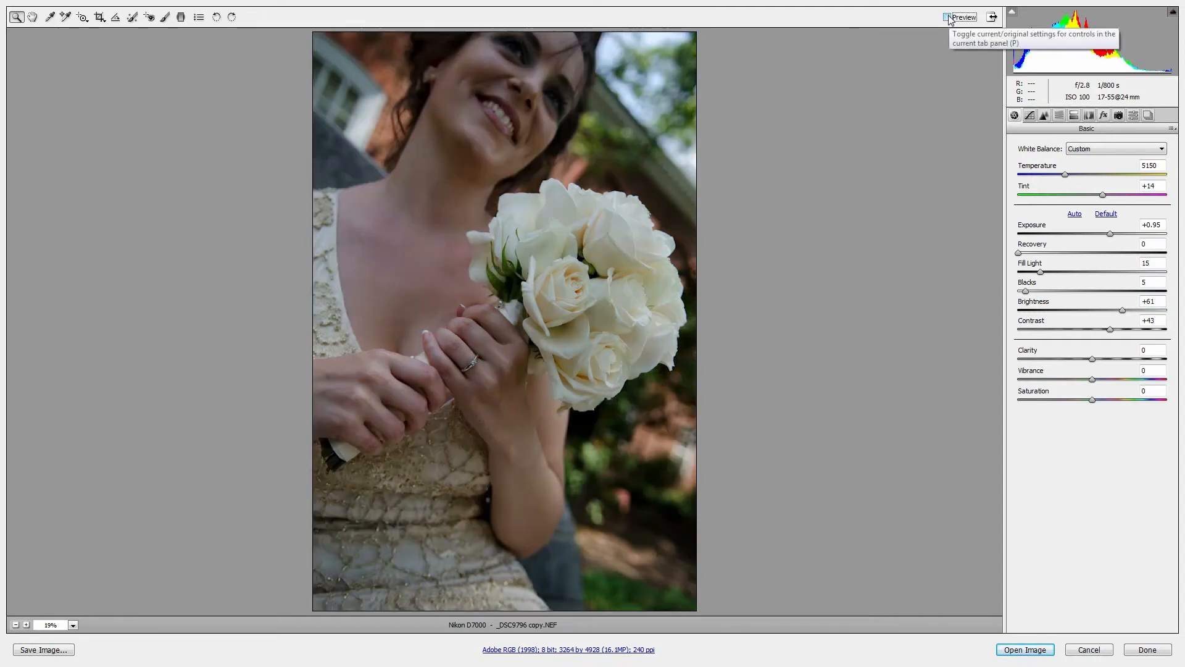
left_click(949, 18)
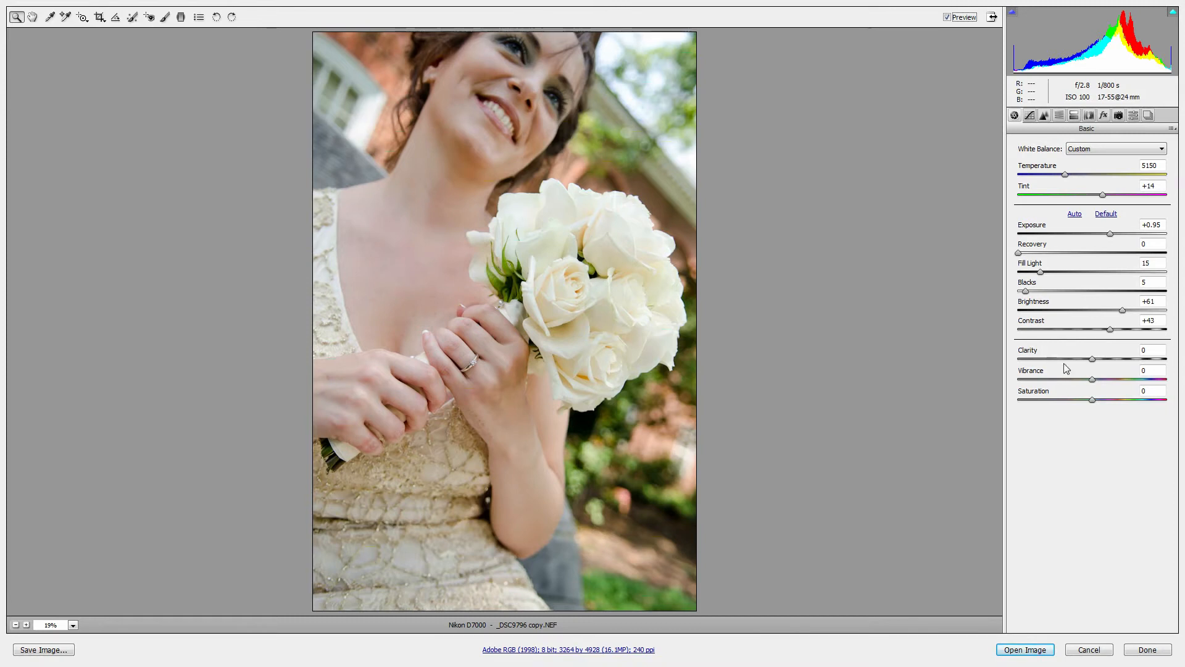
Try Clarity at +100 and examine its effect on the skin and bouquet up close
left_click_drag(1094, 363, 1180, 367)
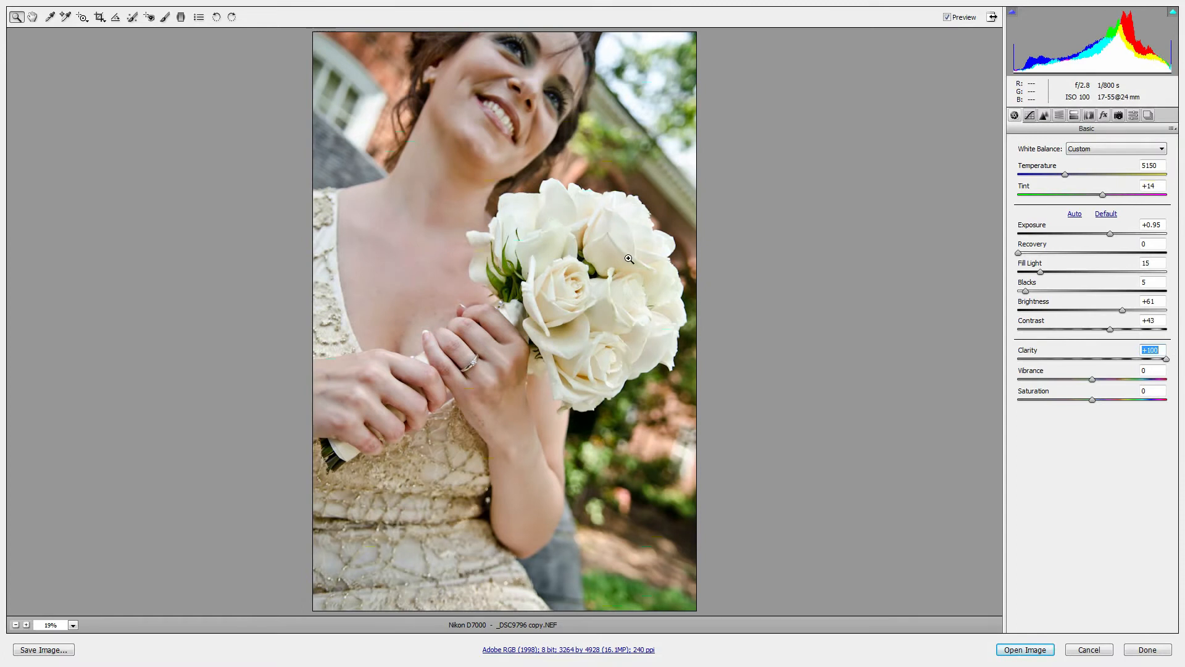
left_click(420, 292)
left_click(356, 388)
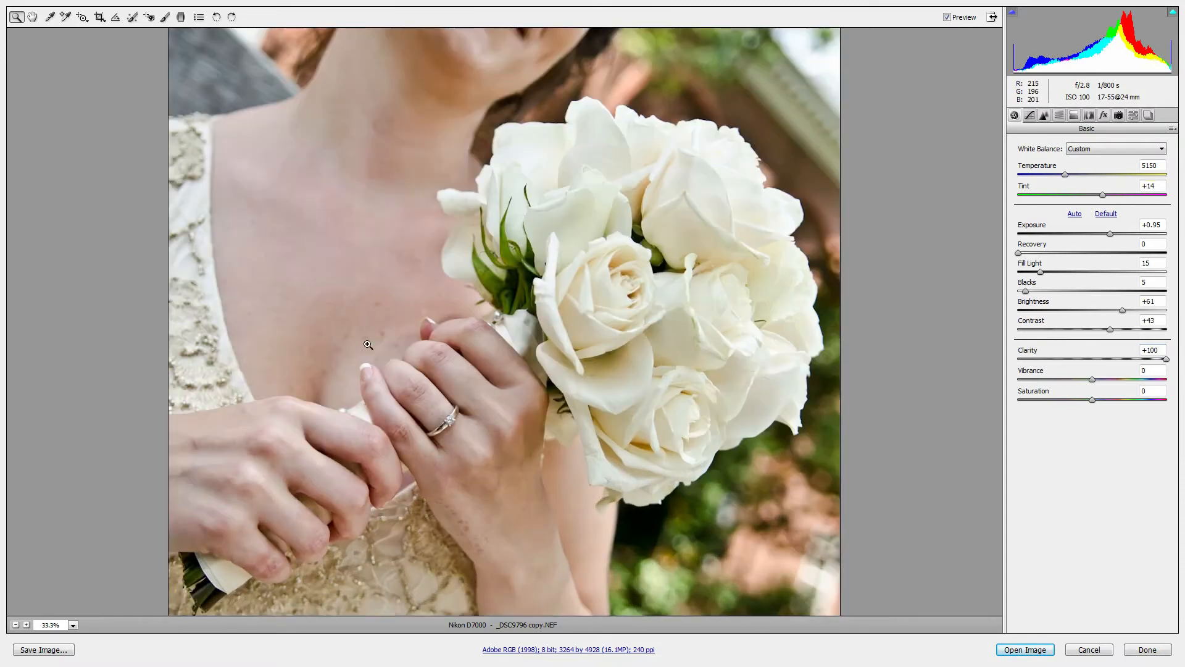
left_click(346, 270)
left_click(299, 291)
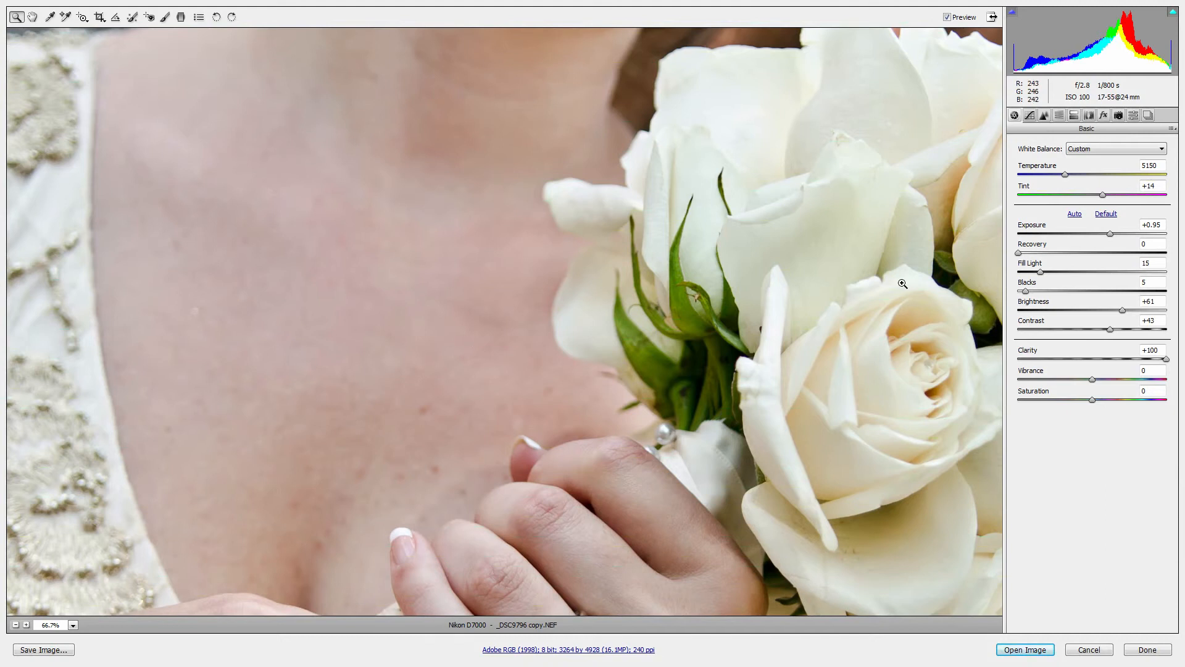
key("ctrl+0")
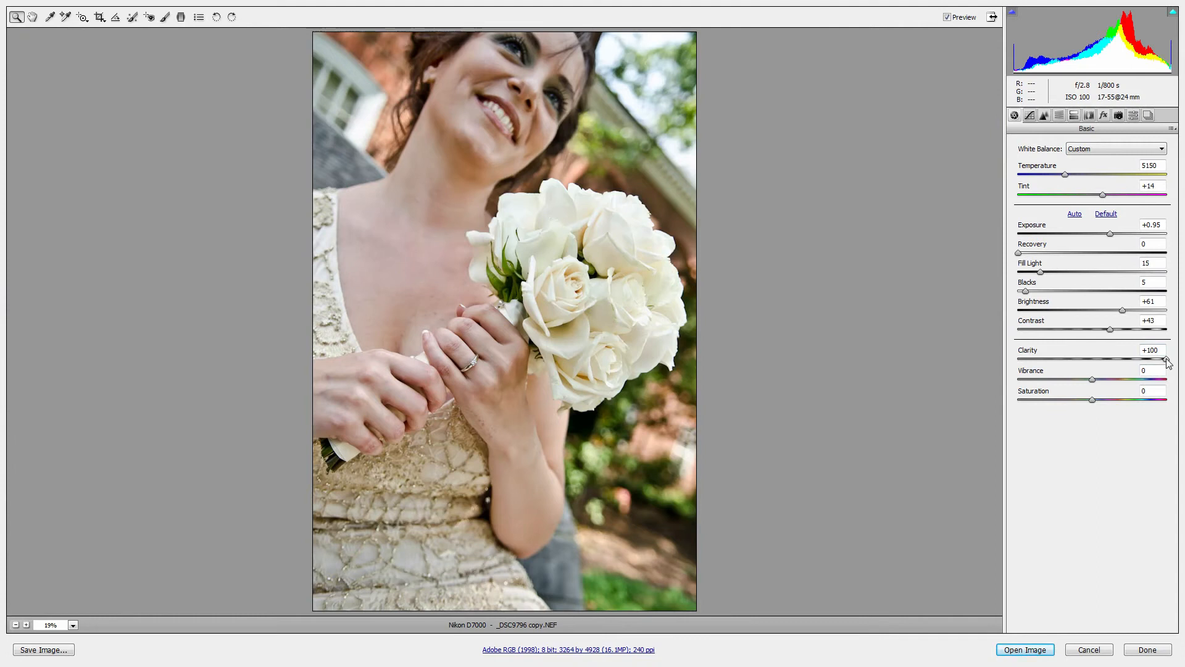
Try Clarity at -100 and inspect the softened skin and roses up close
left_click_drag(1168, 362, 1009, 364)
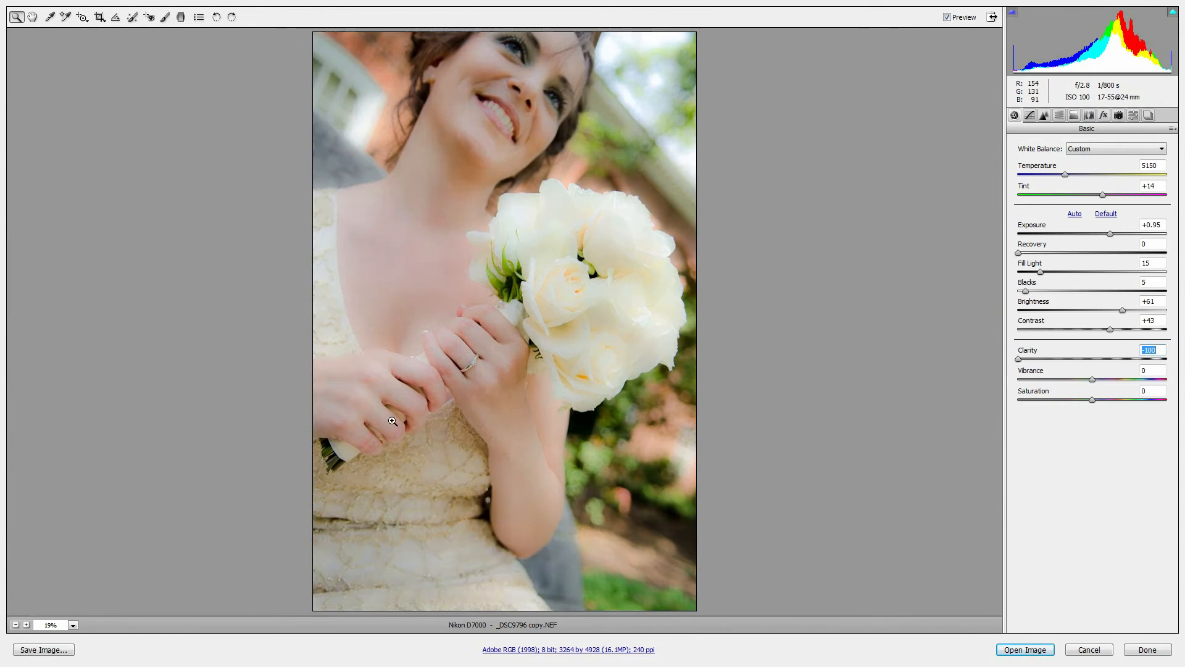
left_click(402, 304)
left_click(397, 309)
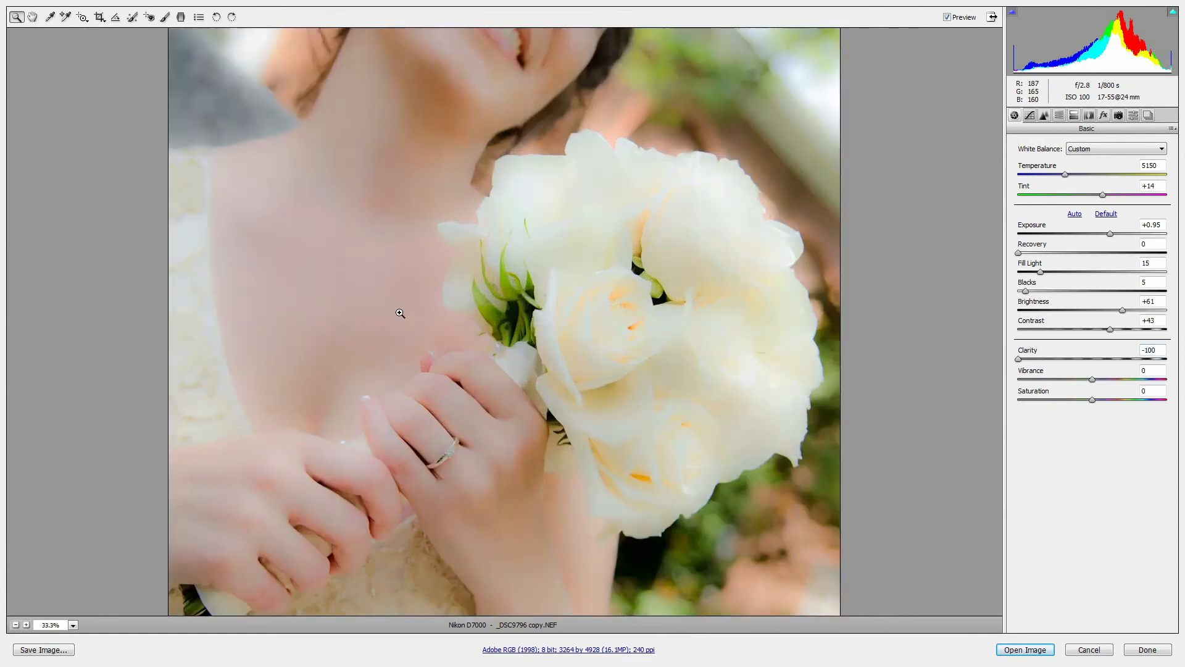
left_click(329, 329)
left_click(329, 329)
mouse_move(402, 246)
left_mouse_down()
mouse_move(383, 323)
mouse_move(331, 391)
mouse_move(410, 357)
mouse_move(416, 253)
left_mouse_up()
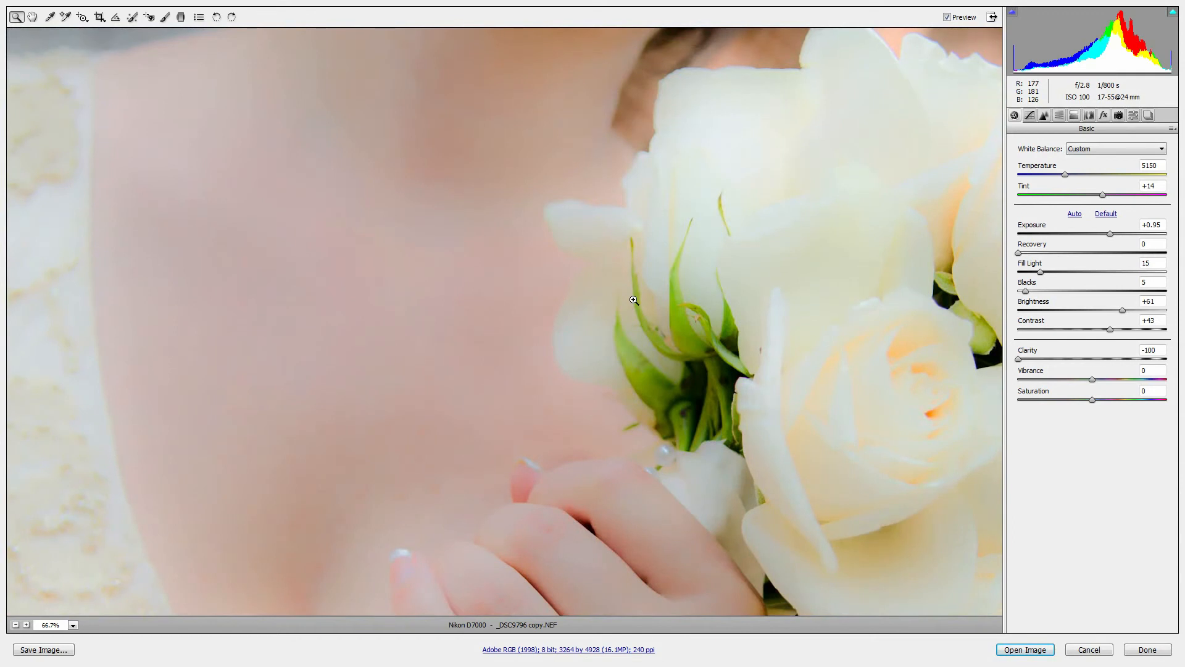
Set Clarity to -13 and open the HSL / Grayscale adjustments
key("ctrl+0")
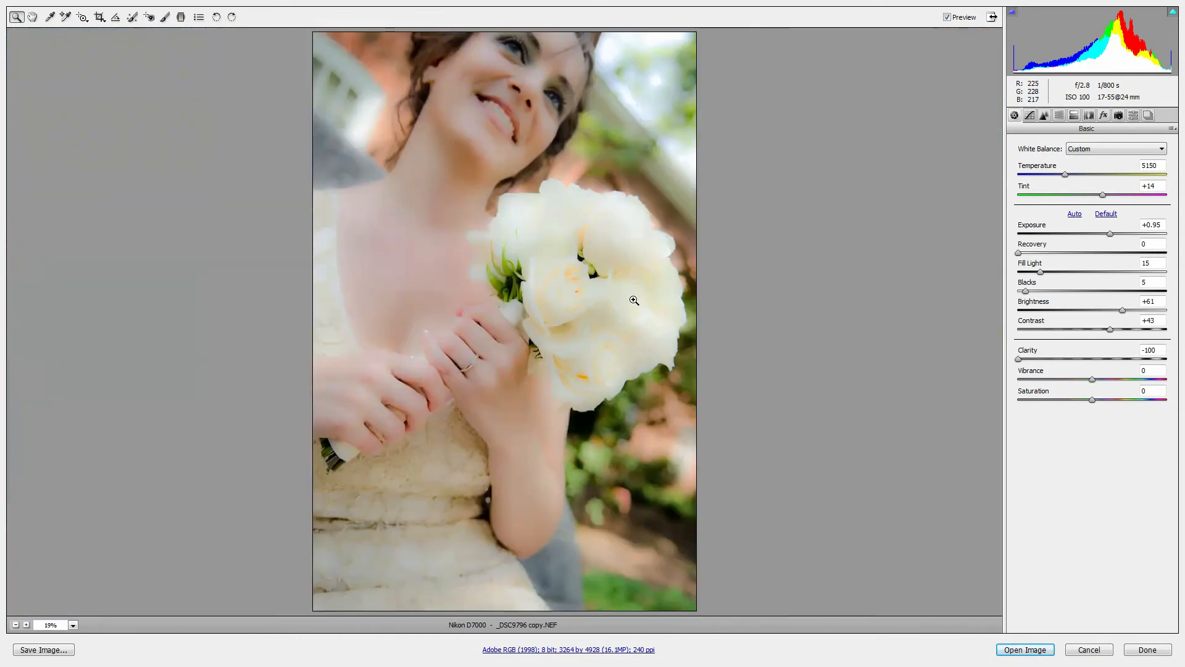
left_click_drag(1019, 359, 1084, 361)
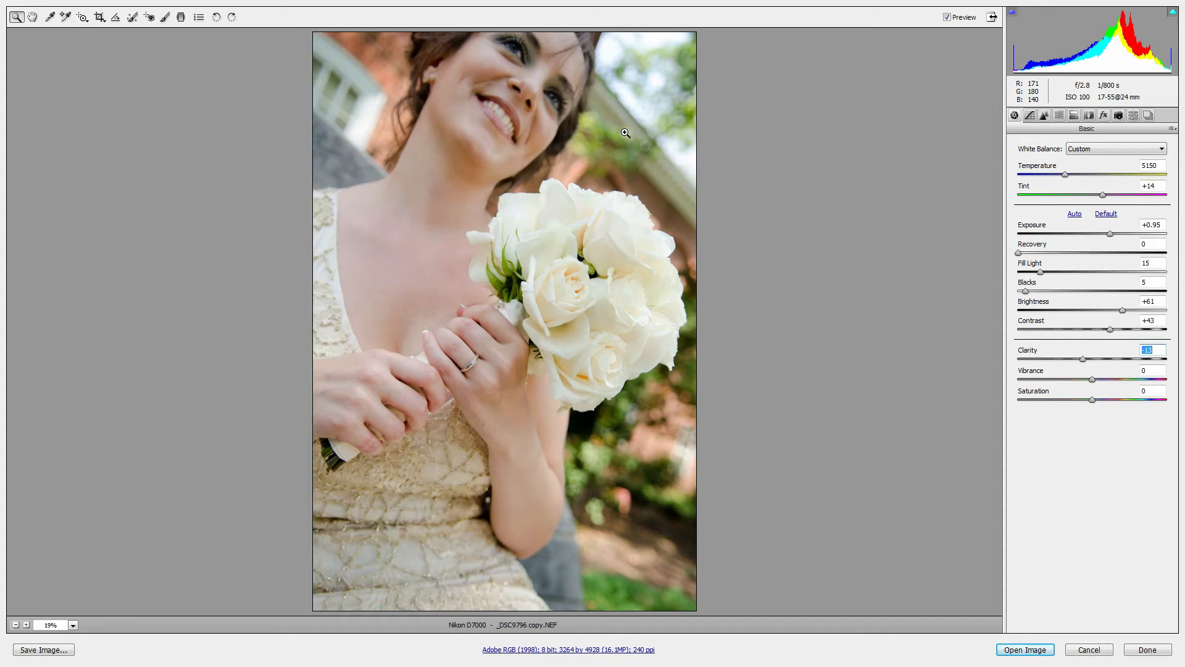
left_click(1065, 120)
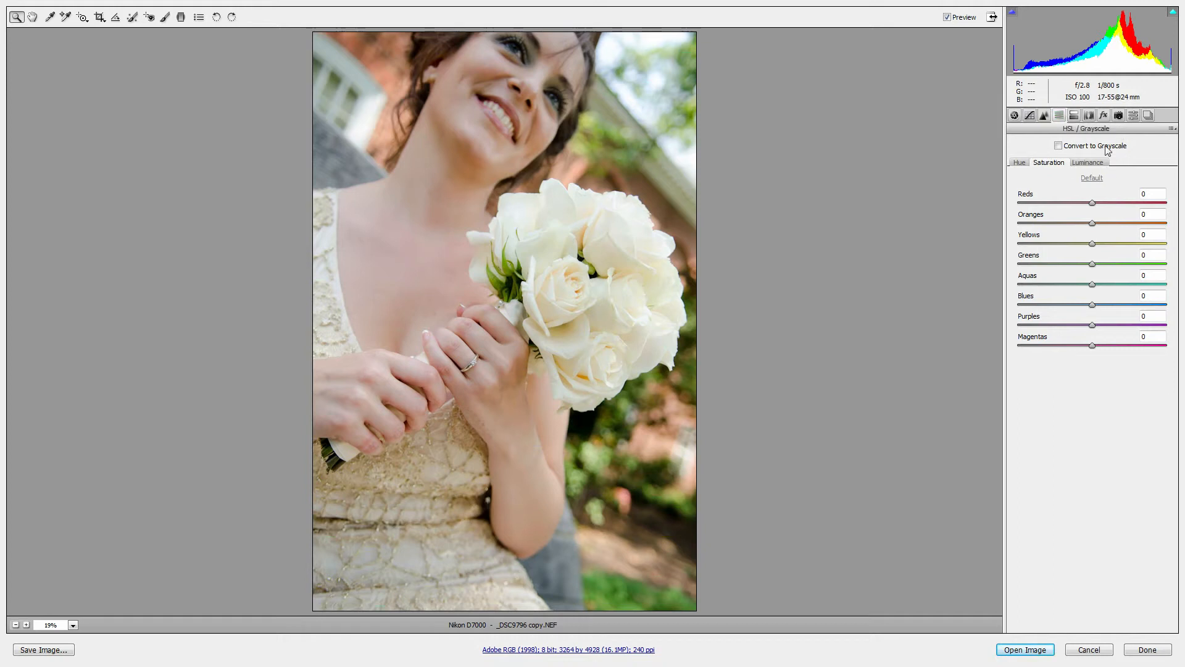
Convert the photo to grayscale and reset the grayscale mix to its default values
left_click(1062, 146)
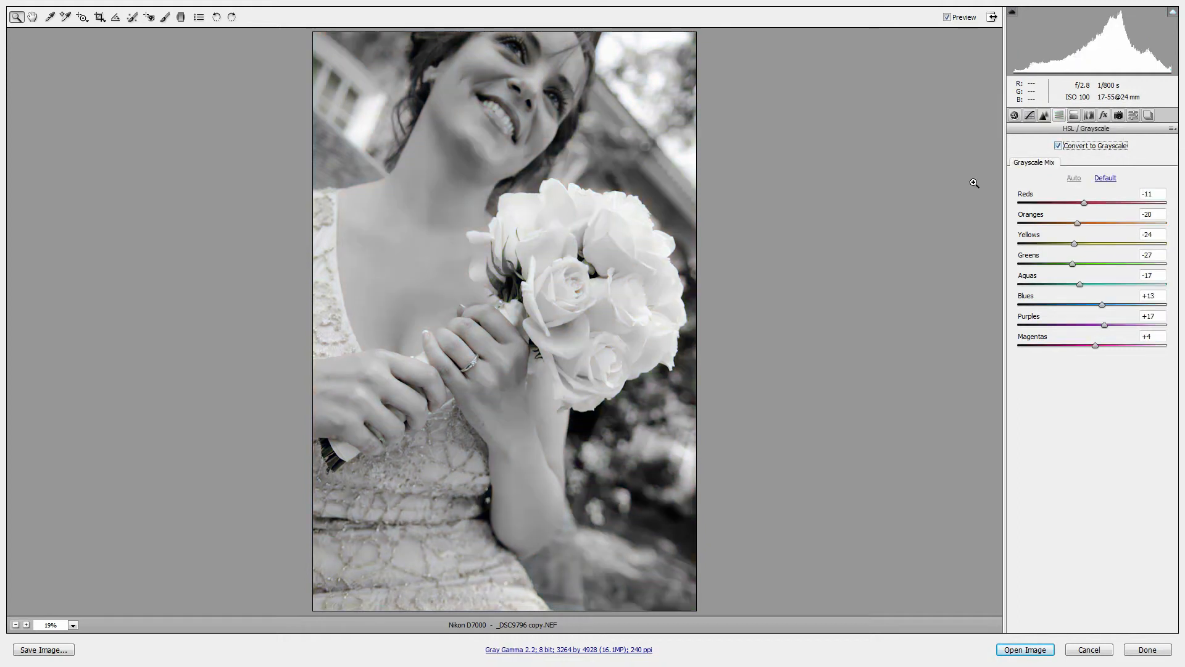
left_click(1105, 179)
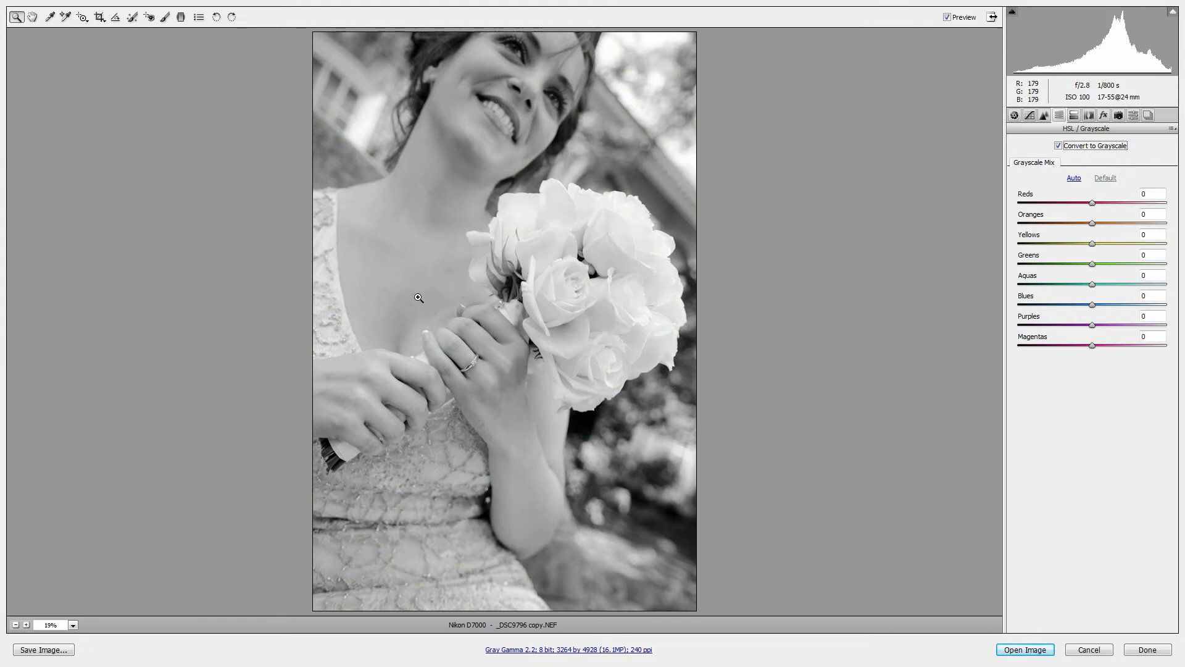
Examine the skin between the dress and bouquet up close, comparing the grayscale conversion with the colour version
left_click(418, 316)
left_click(391, 324)
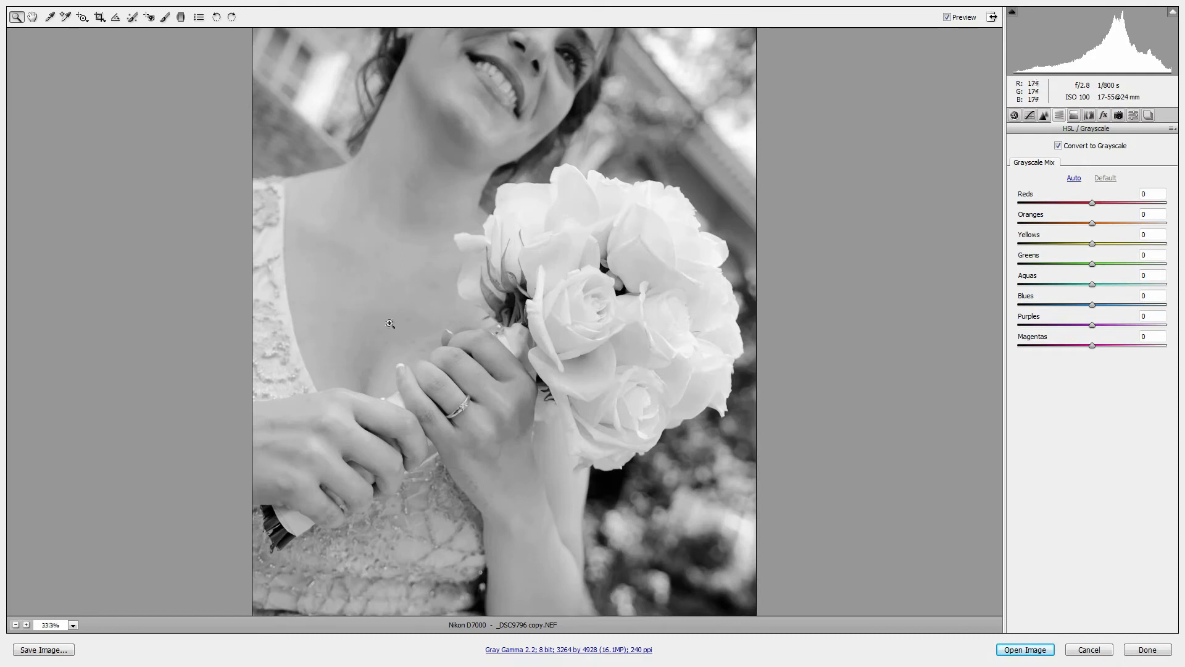
left_click(342, 353)
left_click(268, 305)
left_click(365, 338)
left_click_drag(488, 358, 469, 357)
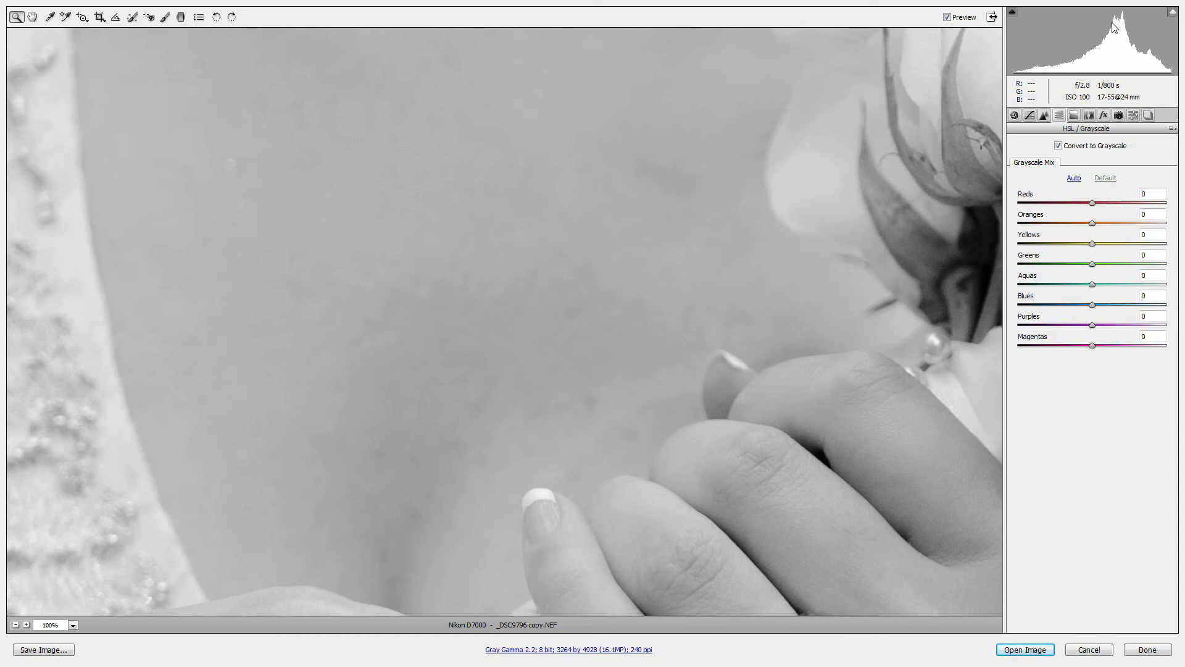
left_click(1070, 147)
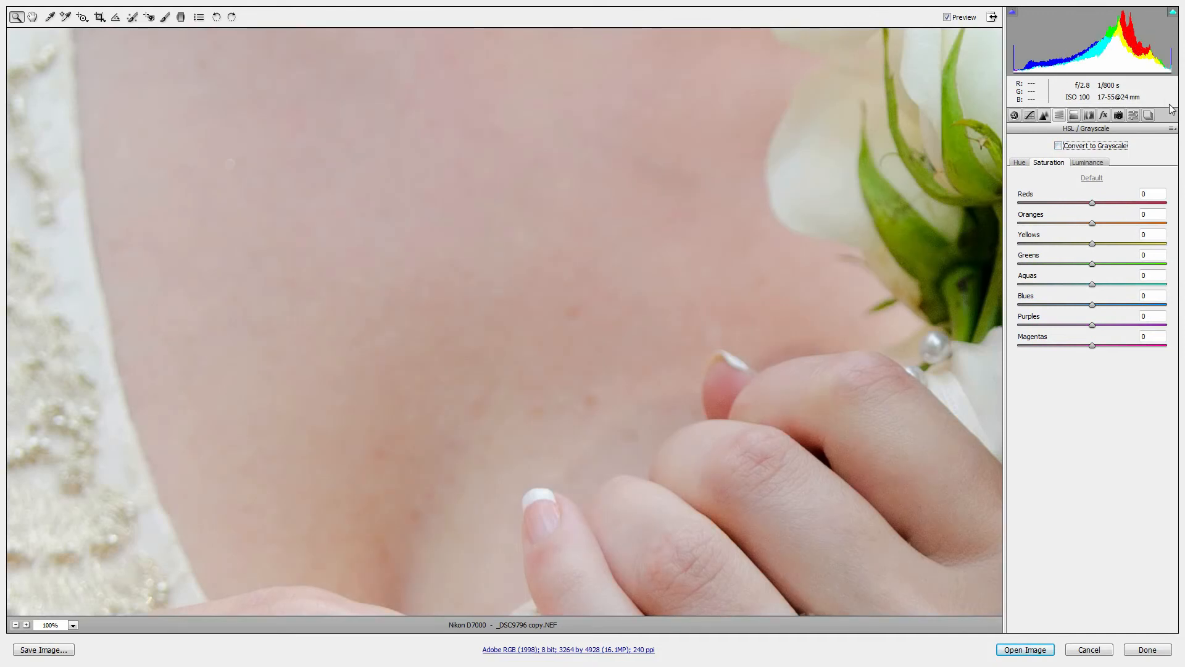
left_click(1062, 147)
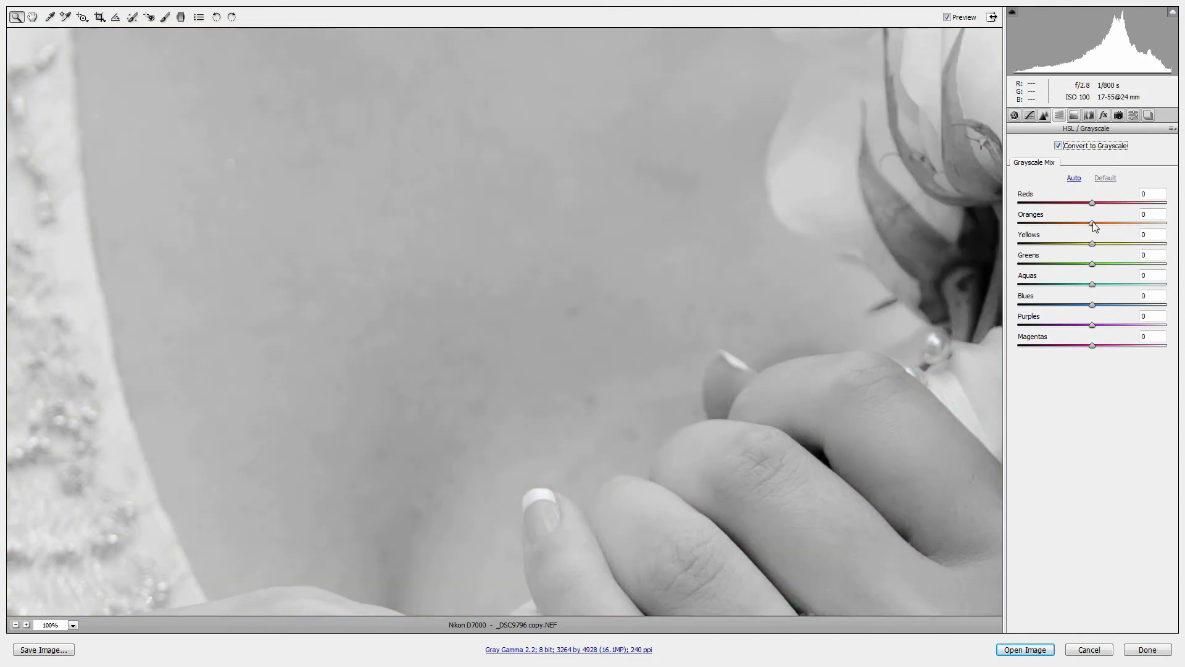
Adjust the skin tones in the grayscale mix with Reds +7, Oranges +17 and Yellows +8
left_click_drag(1093, 226, 1032, 232)
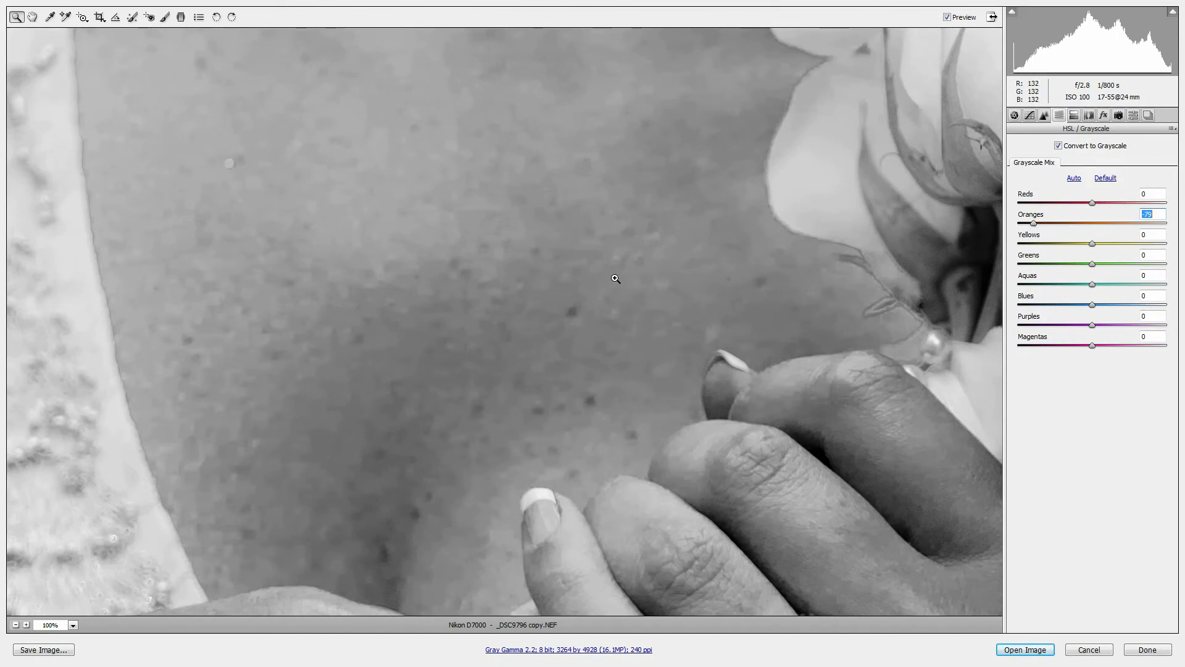
left_click_drag(1036, 223, 1100, 244)
left_click_drag(1092, 203, 1099, 203)
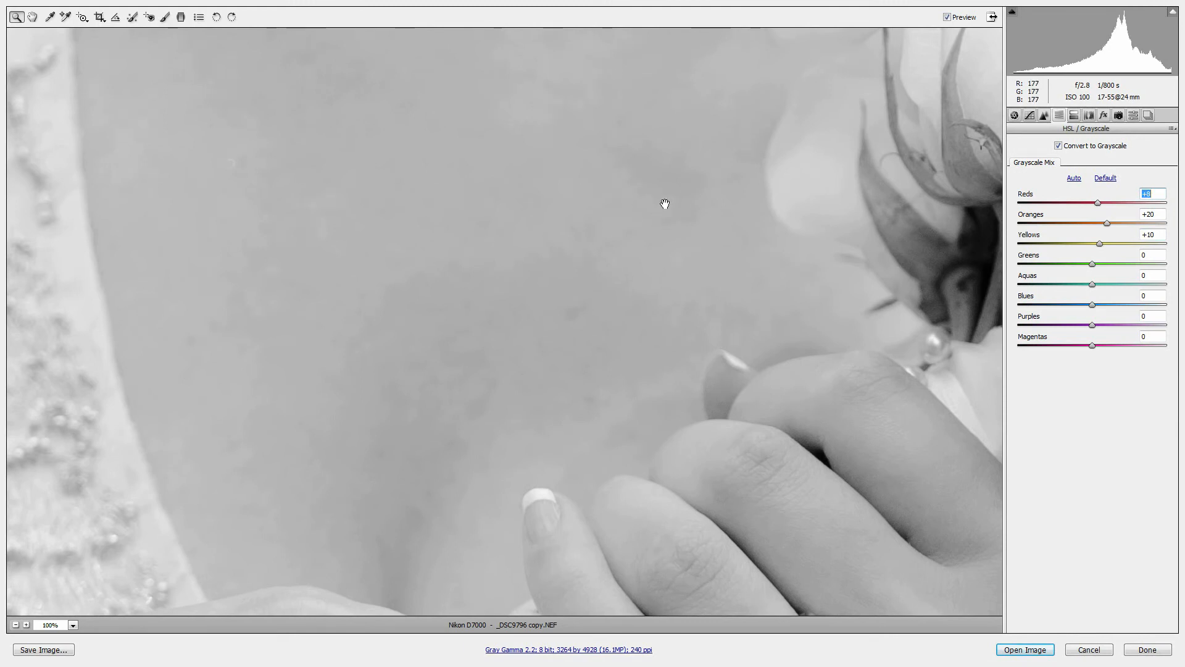
key("ctrl+0")
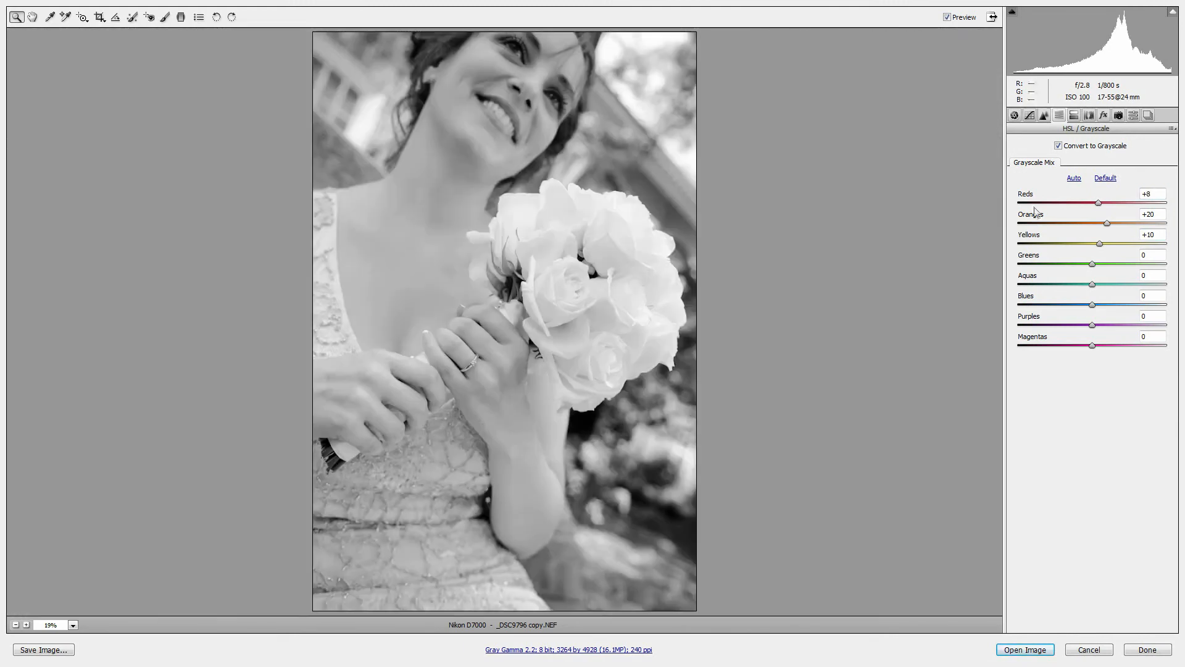
left_click_drag(1107, 223, 1102, 245)
left_click_drag(1099, 203, 1104, 223)
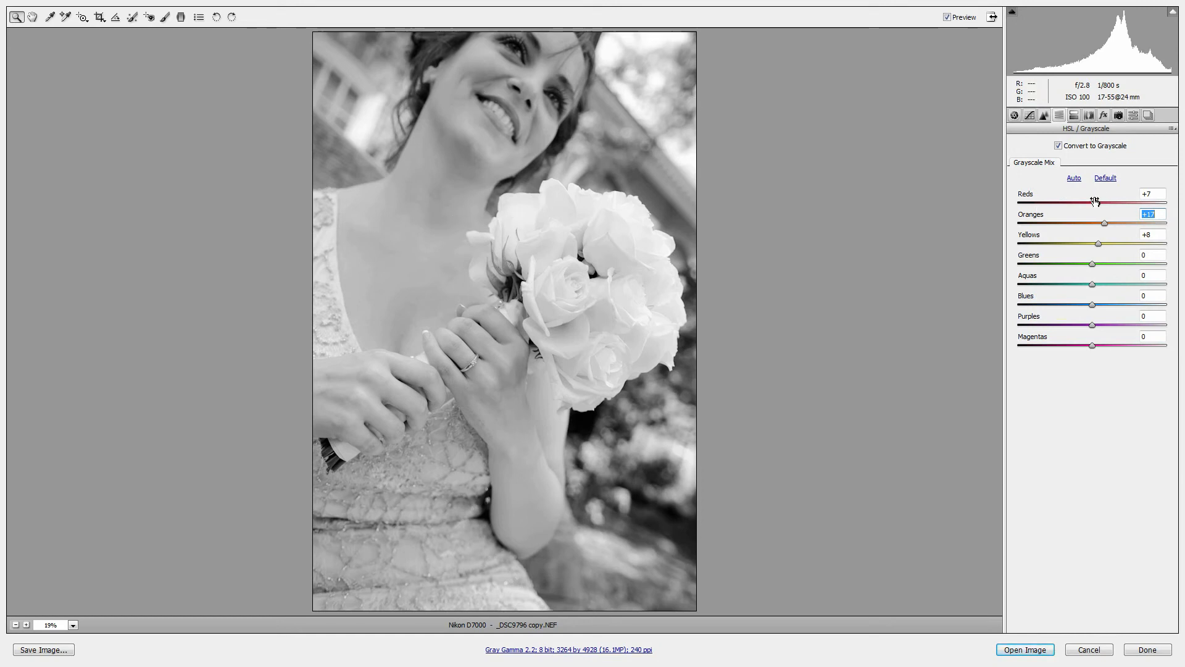
Set Contrast to +100 and Blacks to 10 in the basic adjustments
left_click(1015, 116)
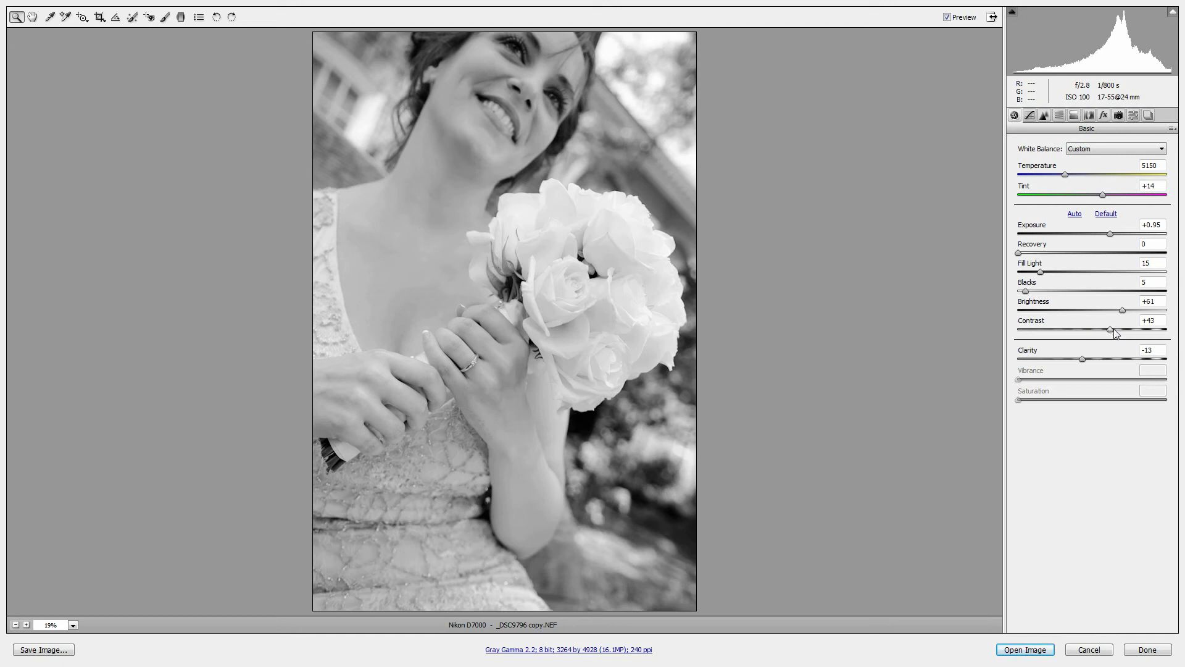
left_click_drag(1115, 334, 1173, 336)
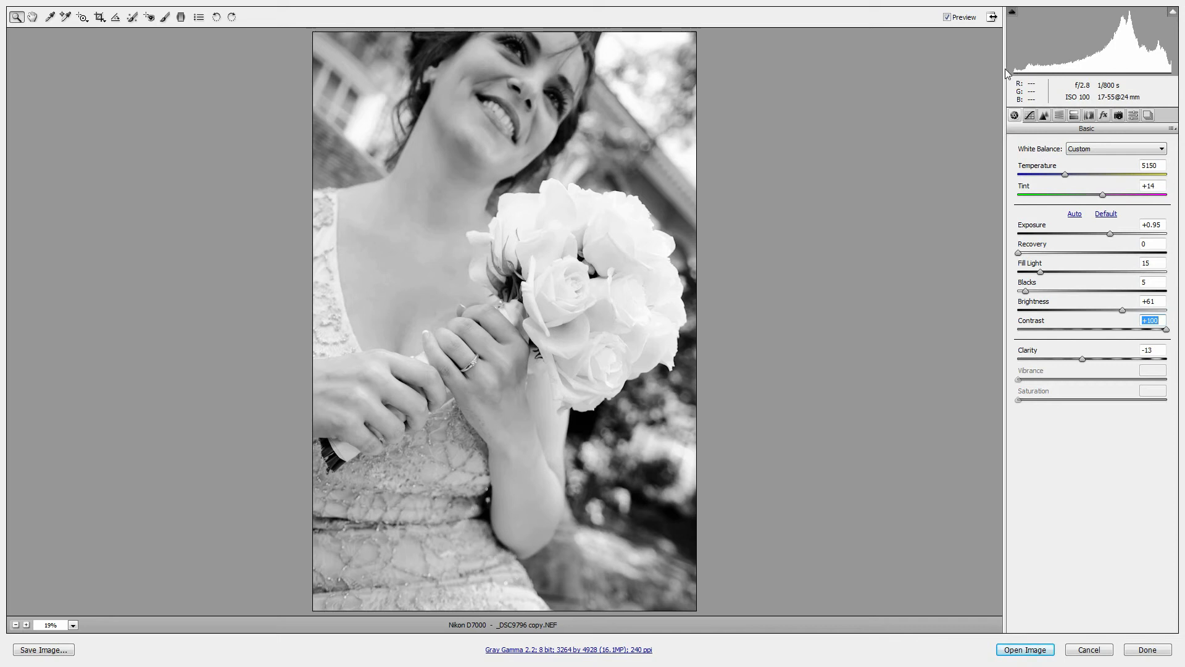
left_click_drag(1028, 292, 1035, 295)
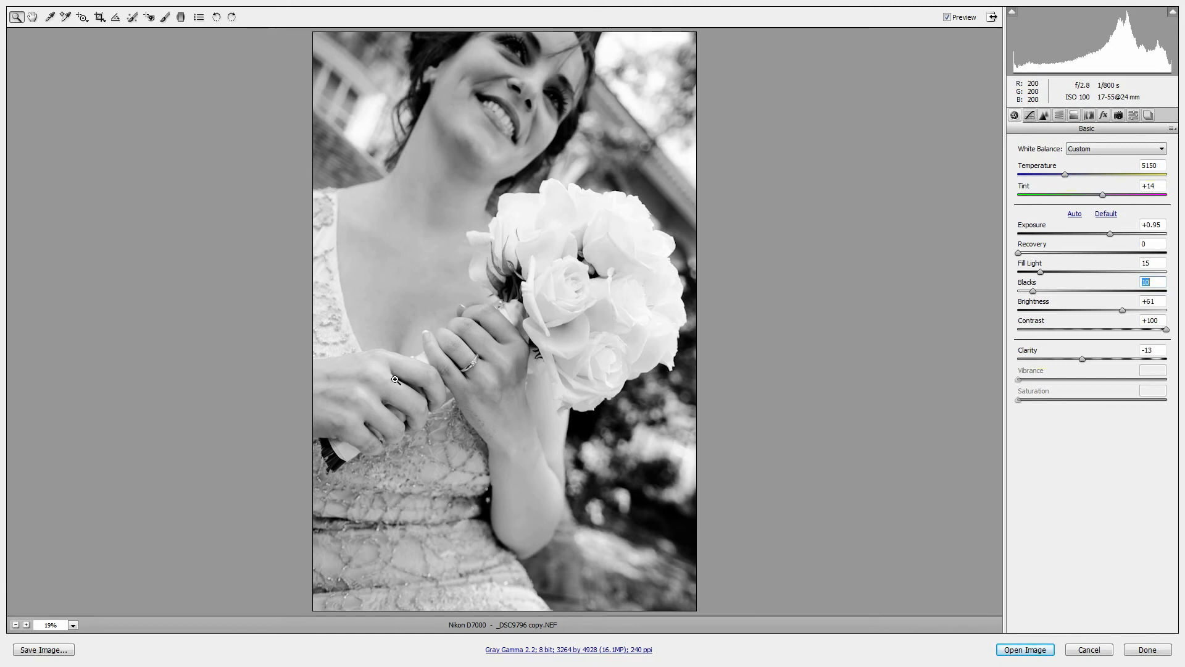
Inspect the ring, hands and face up close in the high-contrast black-and-white photo
left_click(479, 358)
left_click(476, 207)
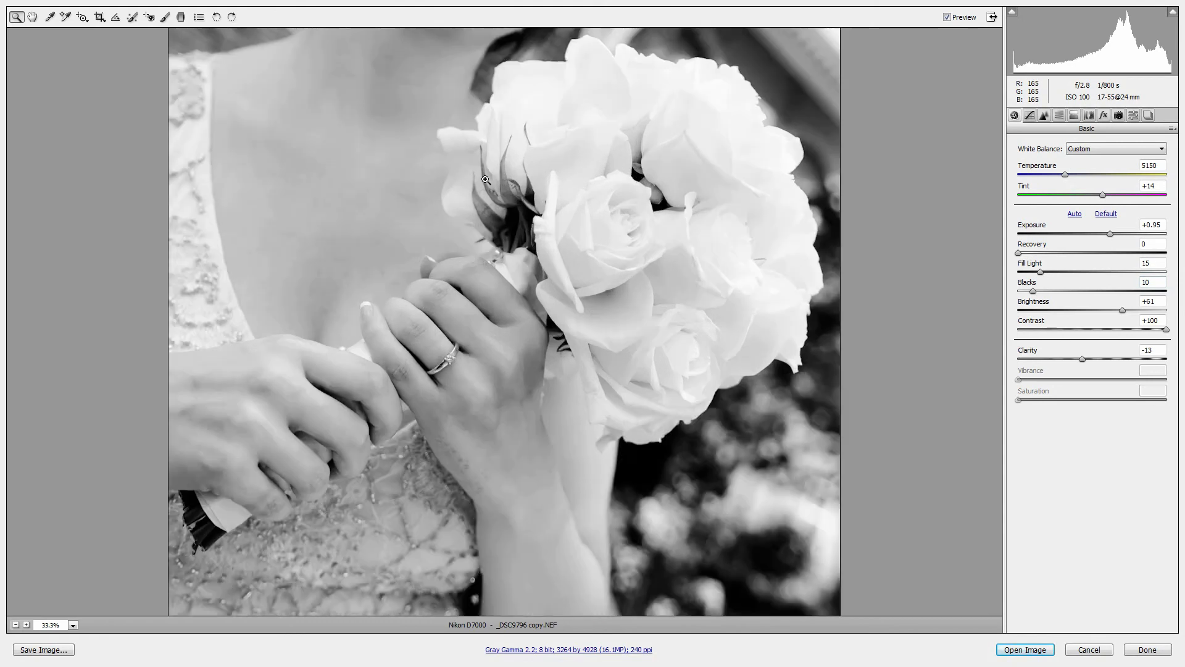
left_click(468, 306)
left_click(463, 341)
left_click(534, 319)
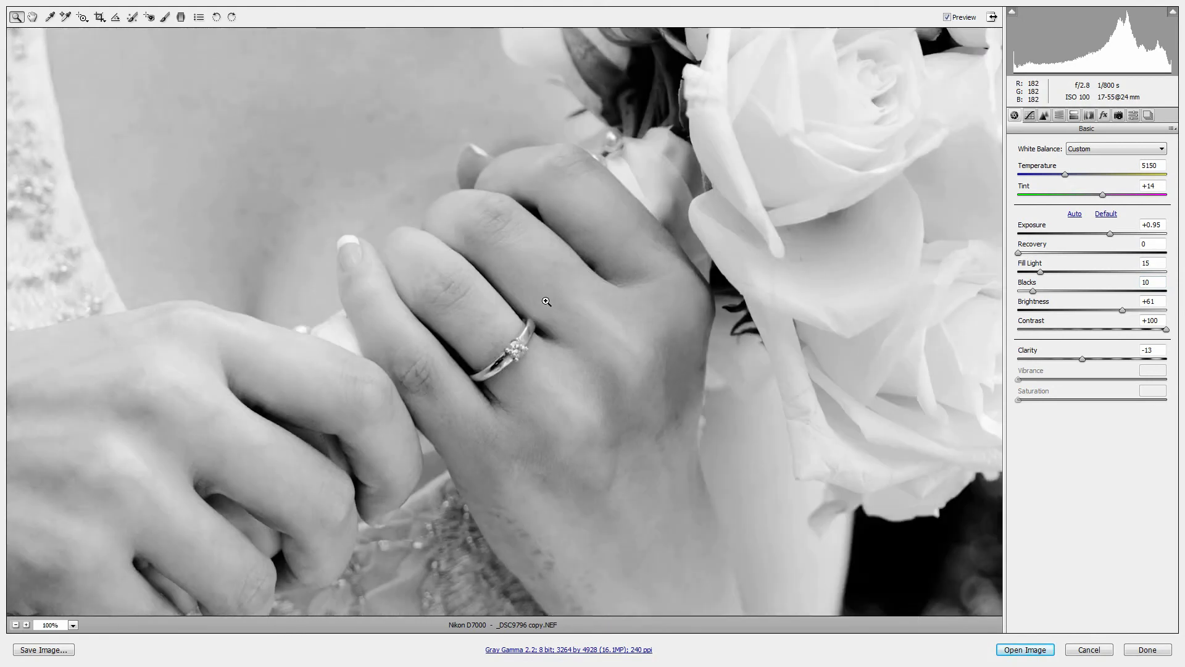
left_click_drag(503, 303, 524, 239)
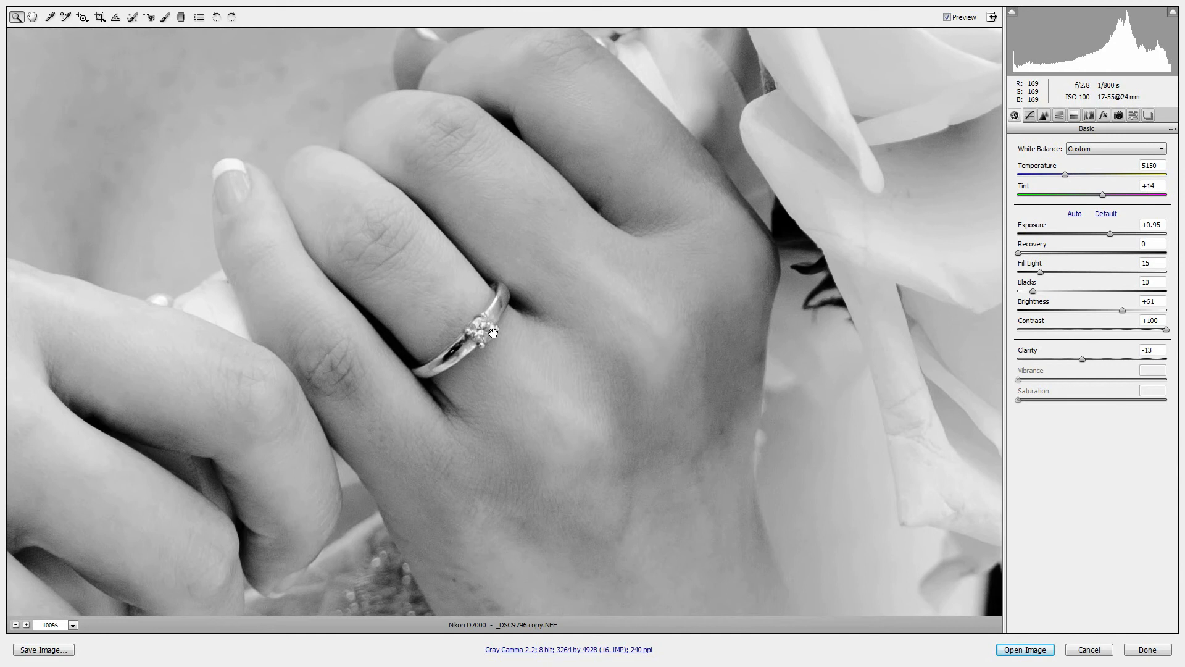
left_click_drag(510, 175, 474, 283)
left_click_drag(591, 327, 734, 481)
left_click_drag(494, 158, 673, 415)
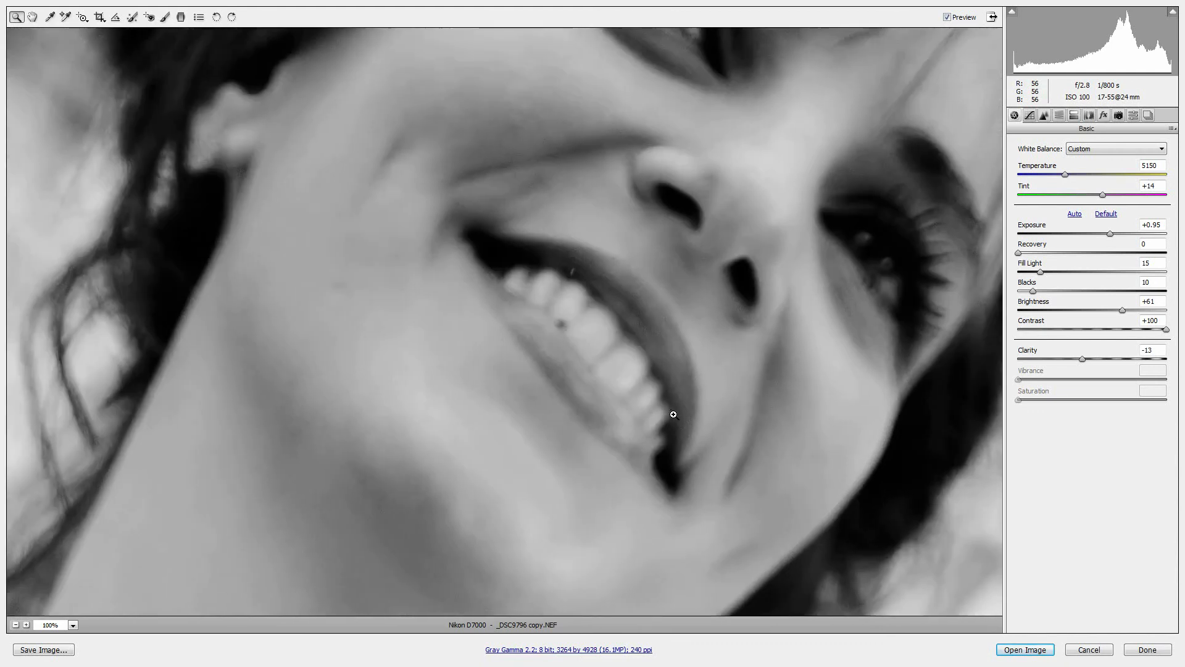
key("ctrl+0")
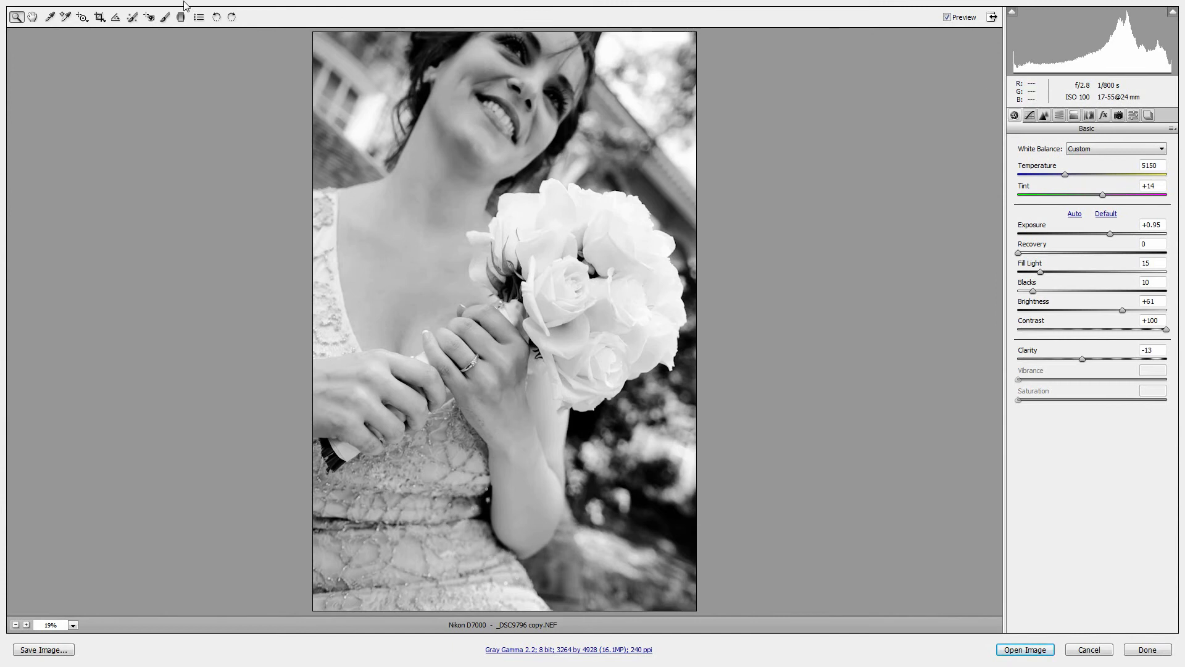
Paint an Adjustment Brush exposure correction over the face and set its Exposure to +0.25
left_click(165, 16)
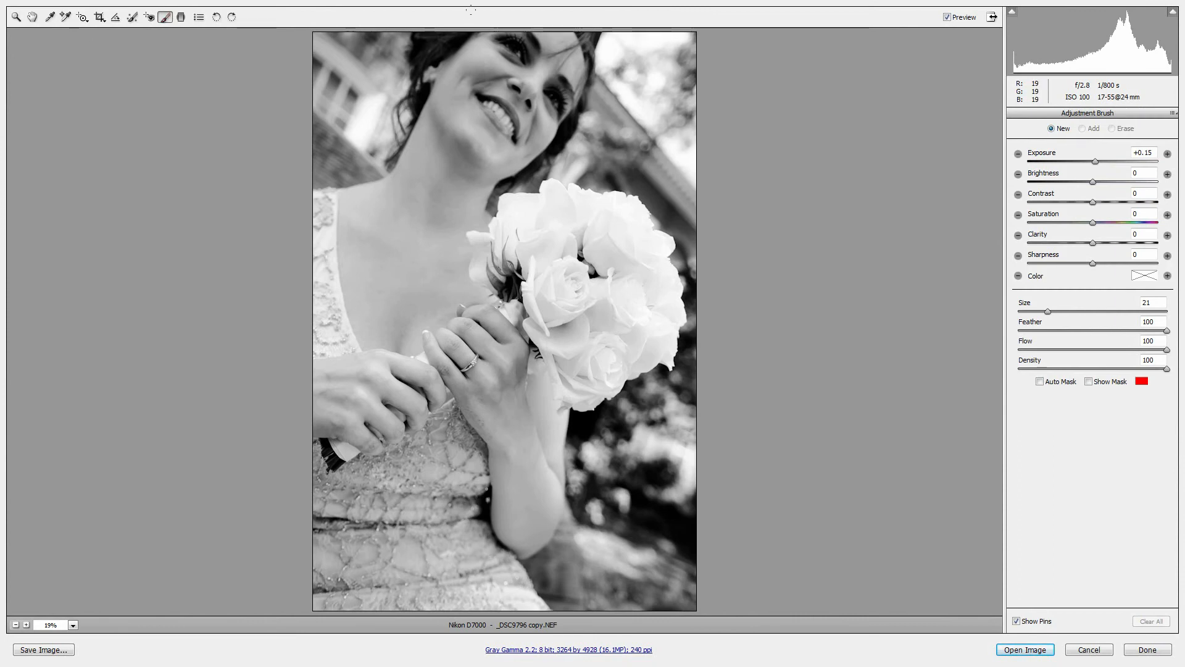
left_click_drag(537, 60, 399, 104)
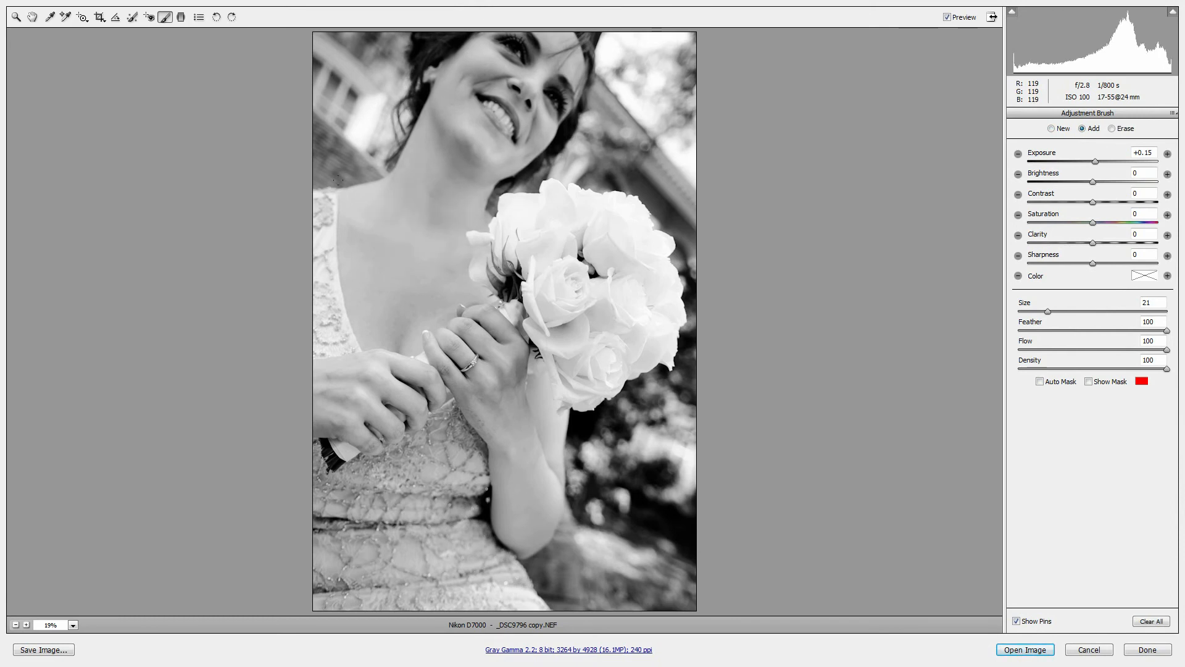
left_click_drag(1096, 161, 1097, 160)
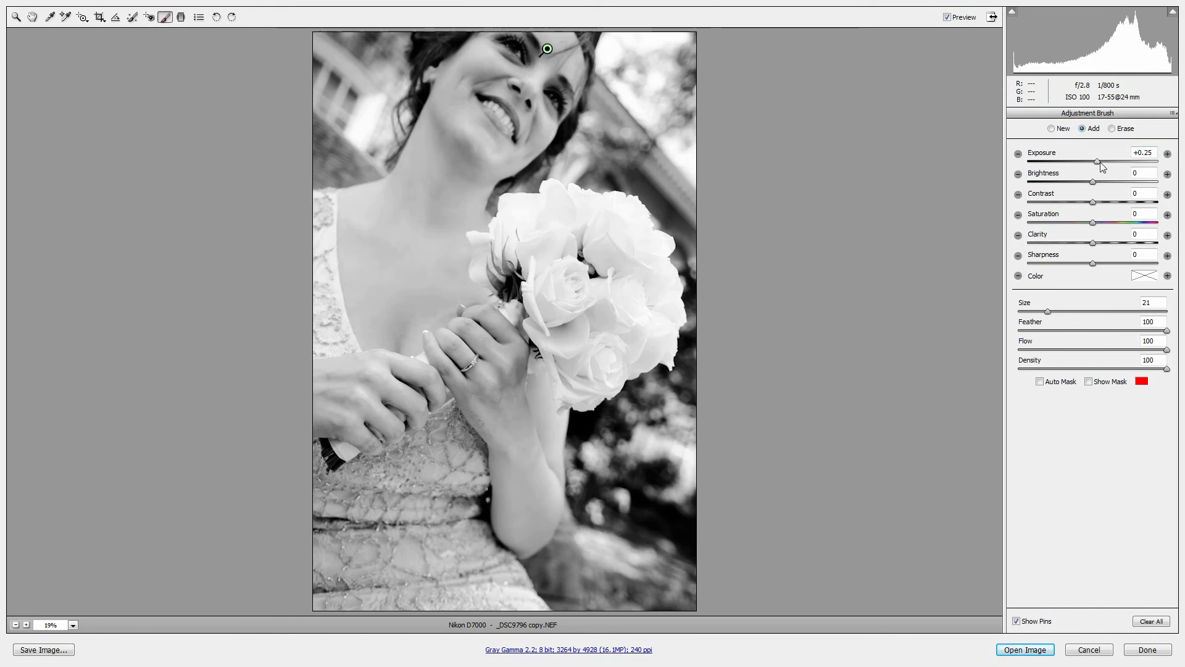
Paint a new brush adjustment with Exposure +0.65 over the eyes and teeth, reducing the brush size to 15
left_click(1167, 155)
left_click_drag(1103, 162, 1102, 161)
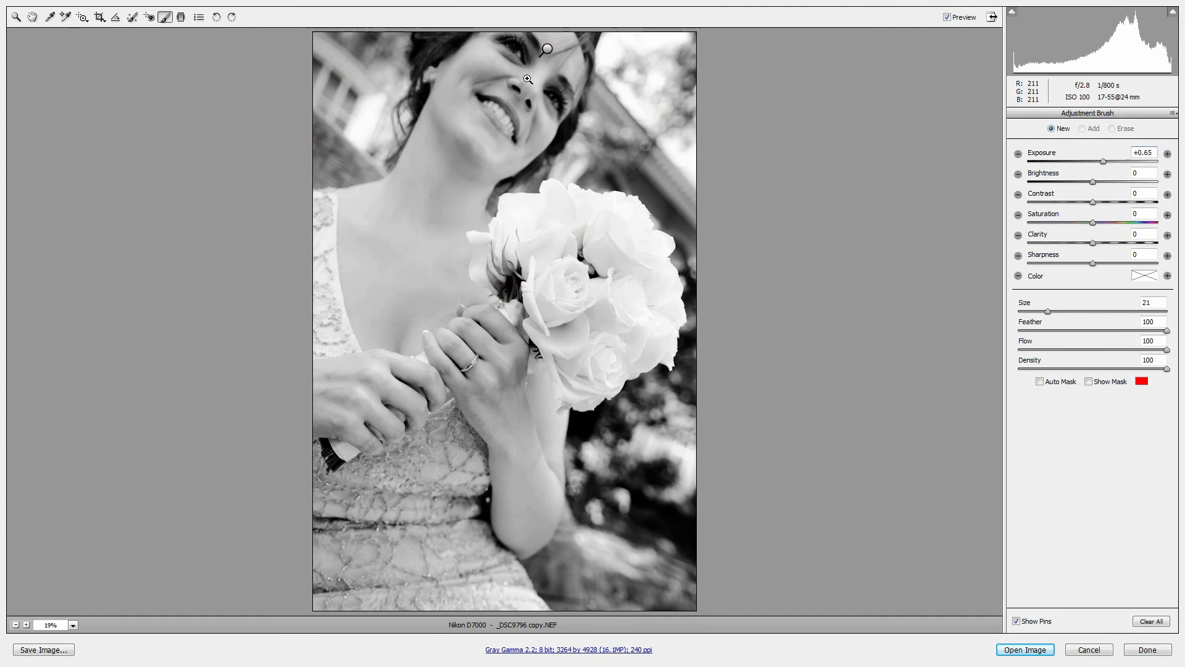
left_click(528, 79, "ctrl")
left_click(528, 79, "ctrl")
left_click(528, 79, "ctrl")
left_click(528, 79, "ctrl")
left_click(528, 79, "ctrl")
left_click_drag(513, 119, 473, 120)
left_click_drag(397, 102, 494, 126)
left_click_drag(650, 324, 688, 407)
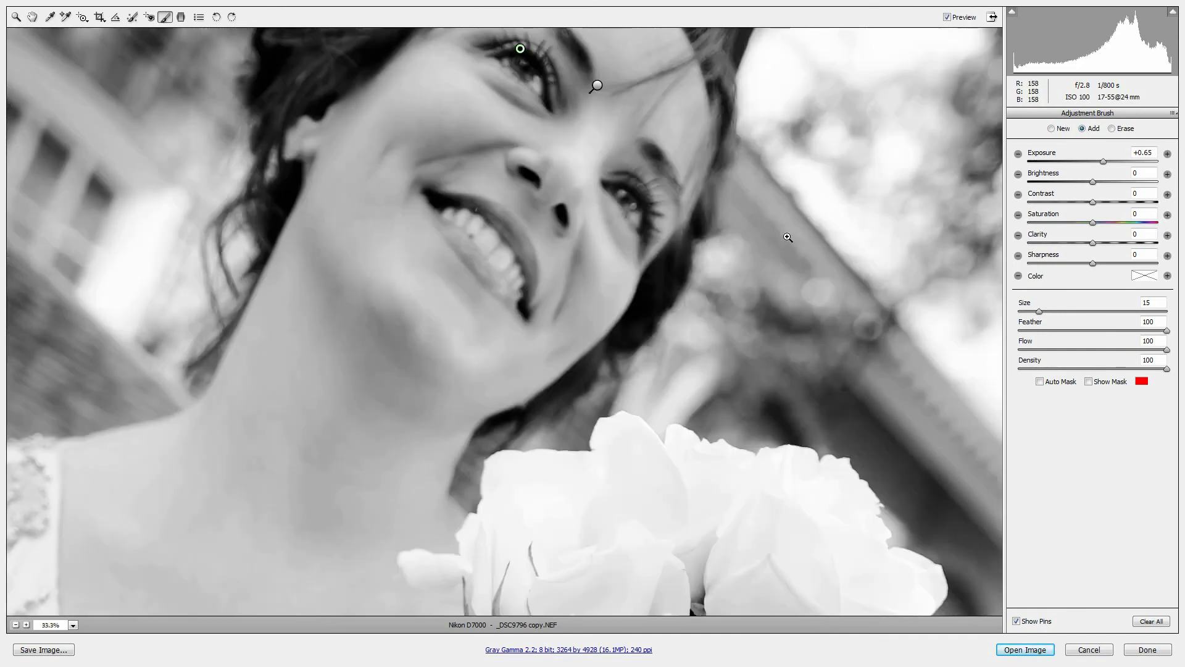
Lower the Exposure of the brush adjustment on the eyes to +0.55 and check it on the whole photo
key("ctrl+minus")
key("ctrl+minus")
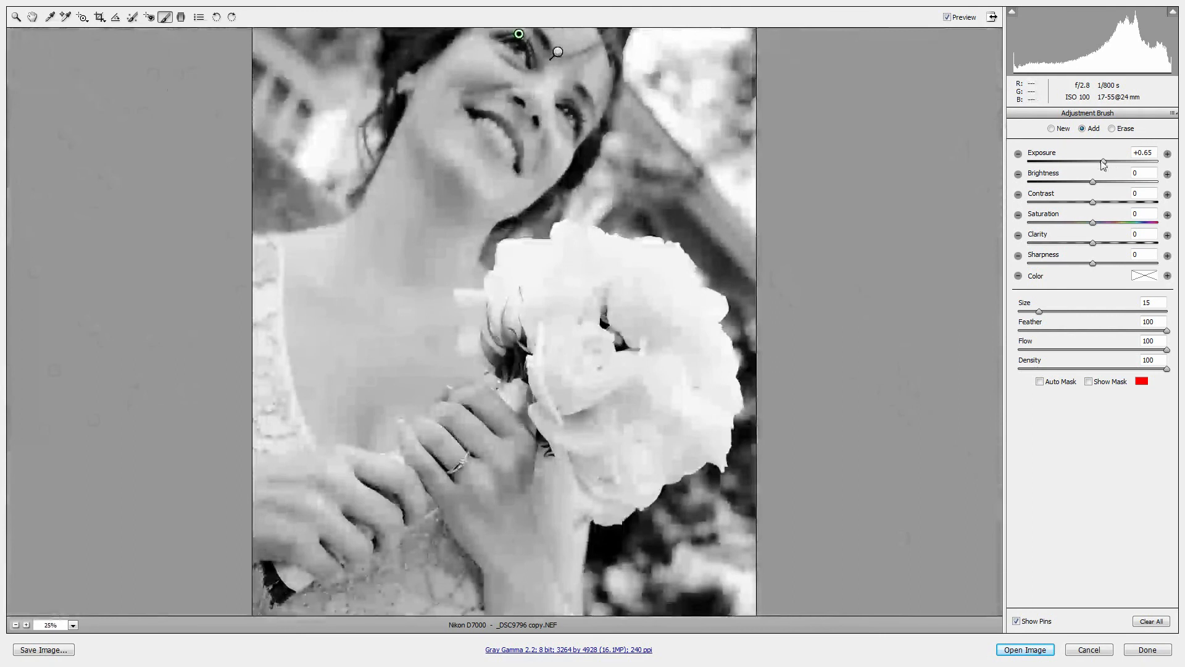
left_click(1104, 164)
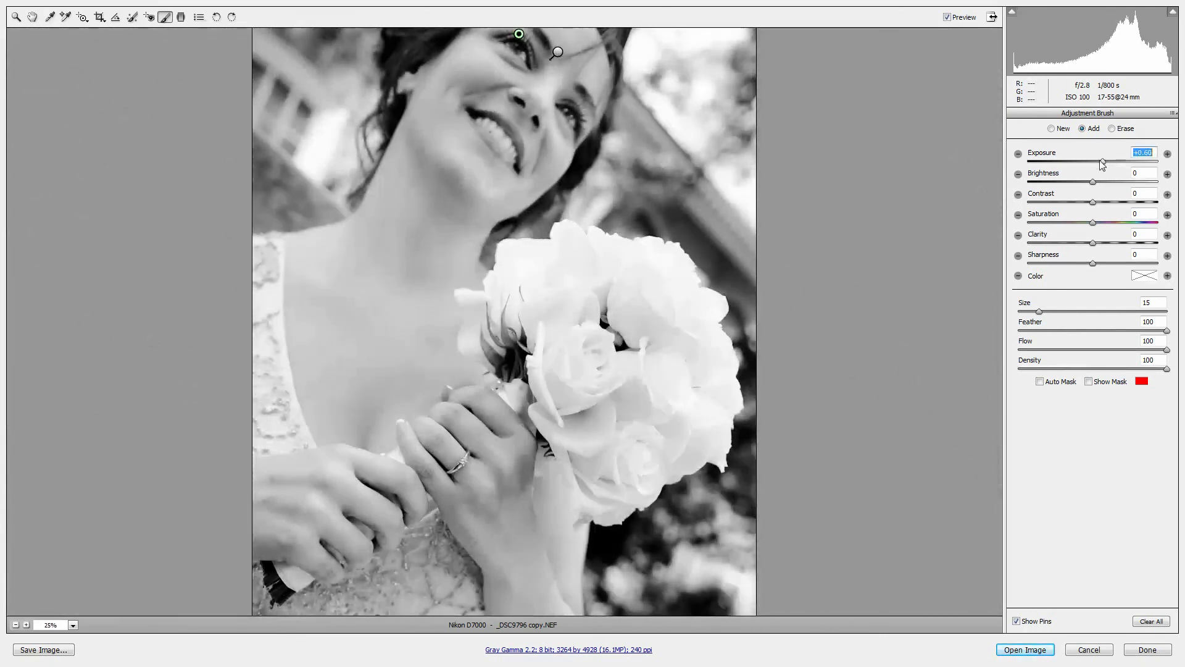
left_click_drag(1102, 164, 1101, 164)
key("ctrl+minus")
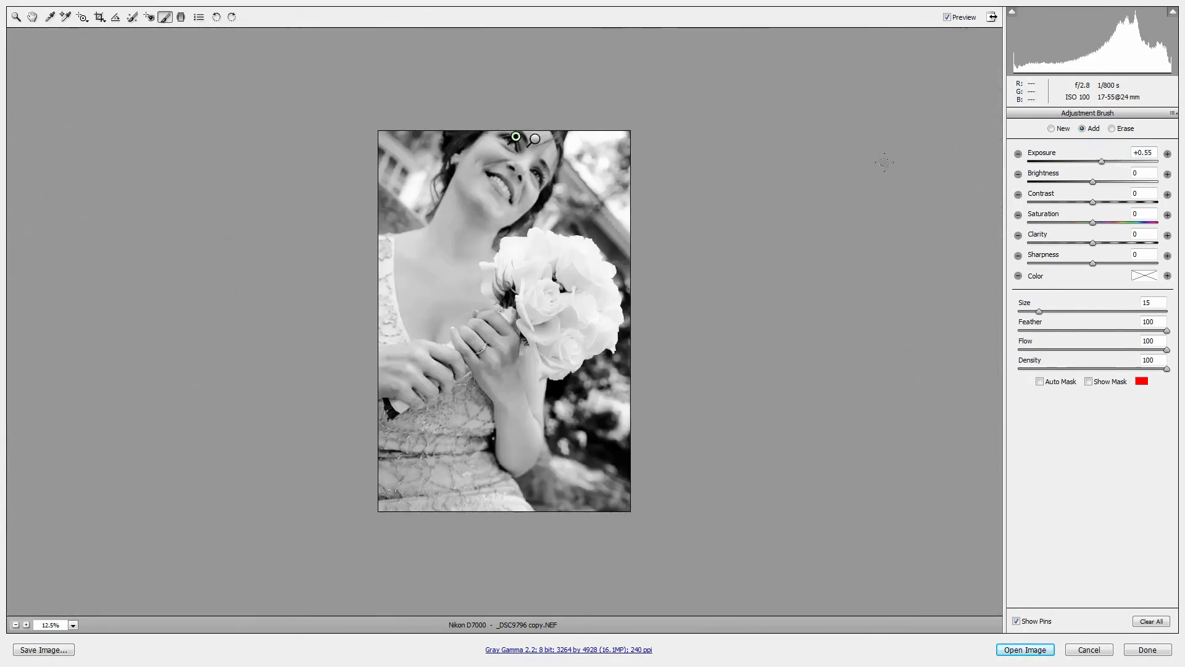
key("ctrl+plus")
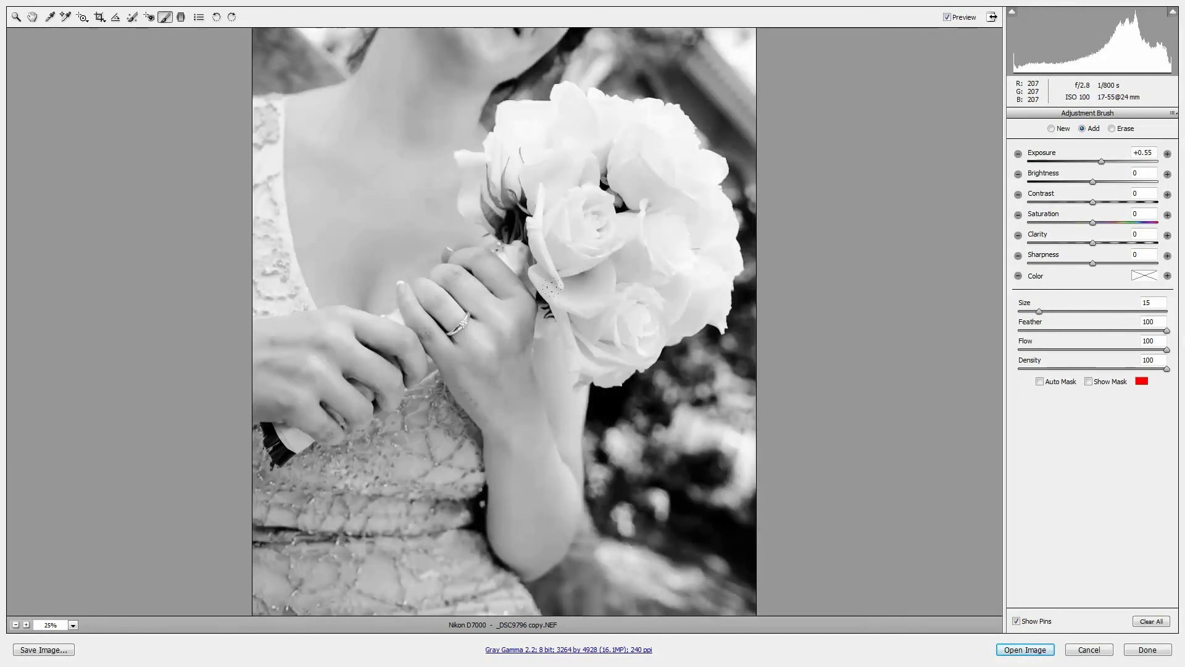
Paint a new exposure adjustment over the hands, erase the spill on the dress, and set its Exposure to +0.40
left_click(1168, 154)
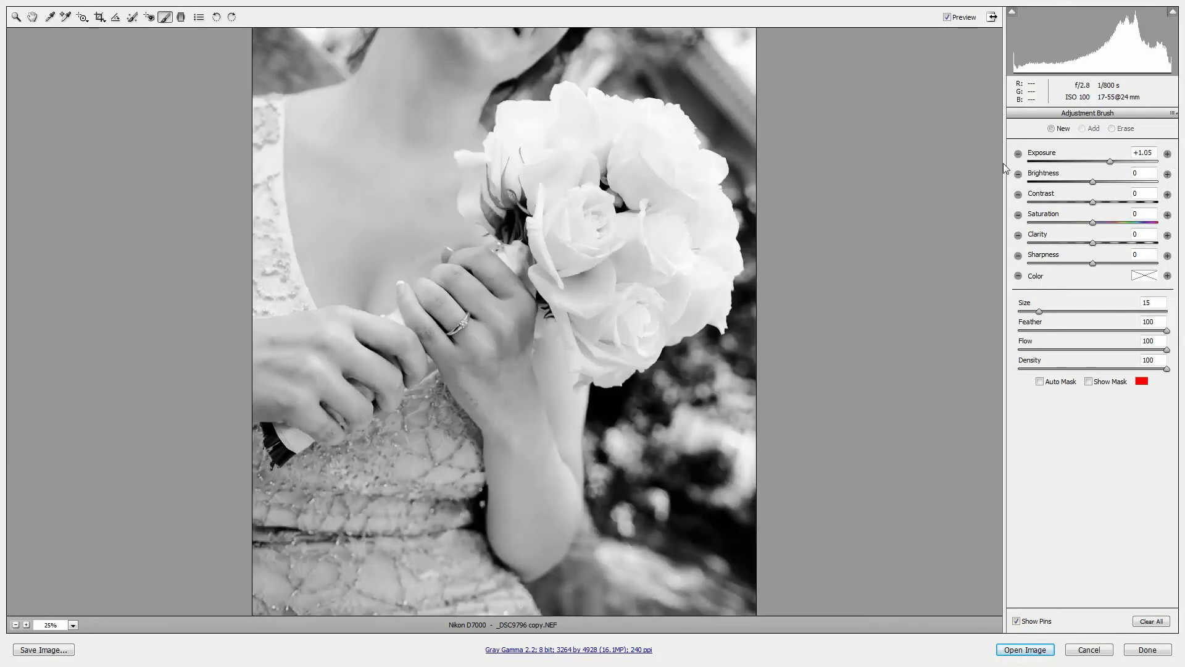
mouse_move(408, 286)
left_mouse_down()
mouse_move(287, 335)
mouse_move(254, 335)
mouse_move(256, 372)
mouse_move(366, 316)
mouse_move(429, 311)
mouse_move(471, 270)
left_mouse_up()
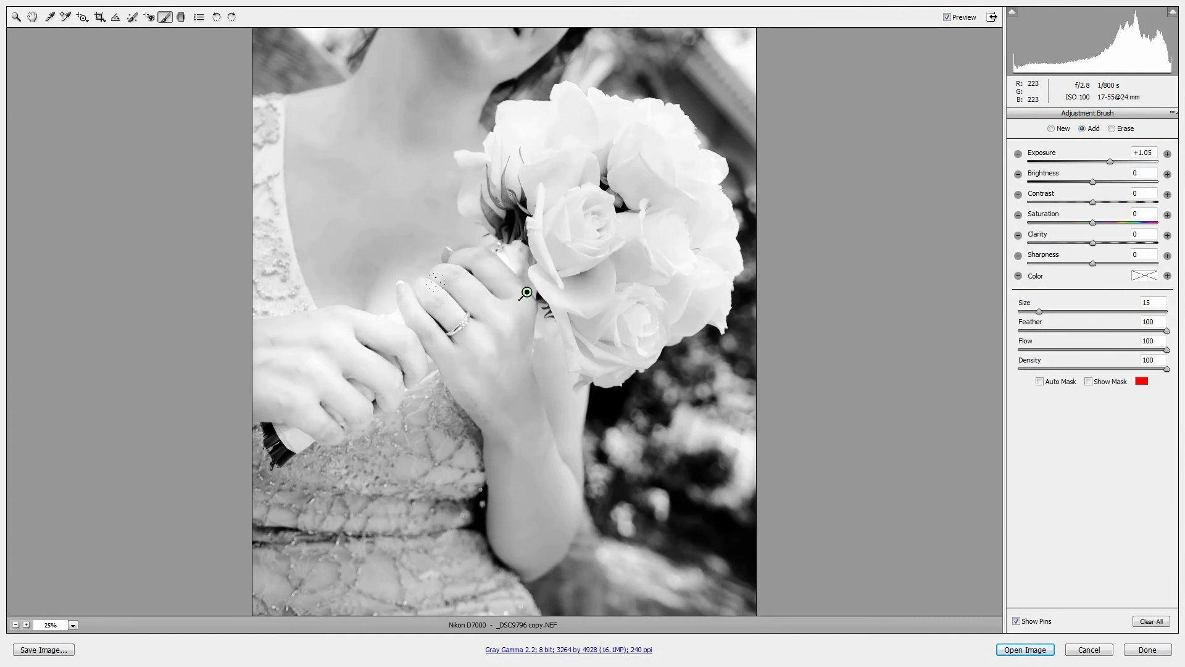
left_click_drag(404, 423, 451, 398, "alt")
left_click_drag(1109, 160, 1104, 169)
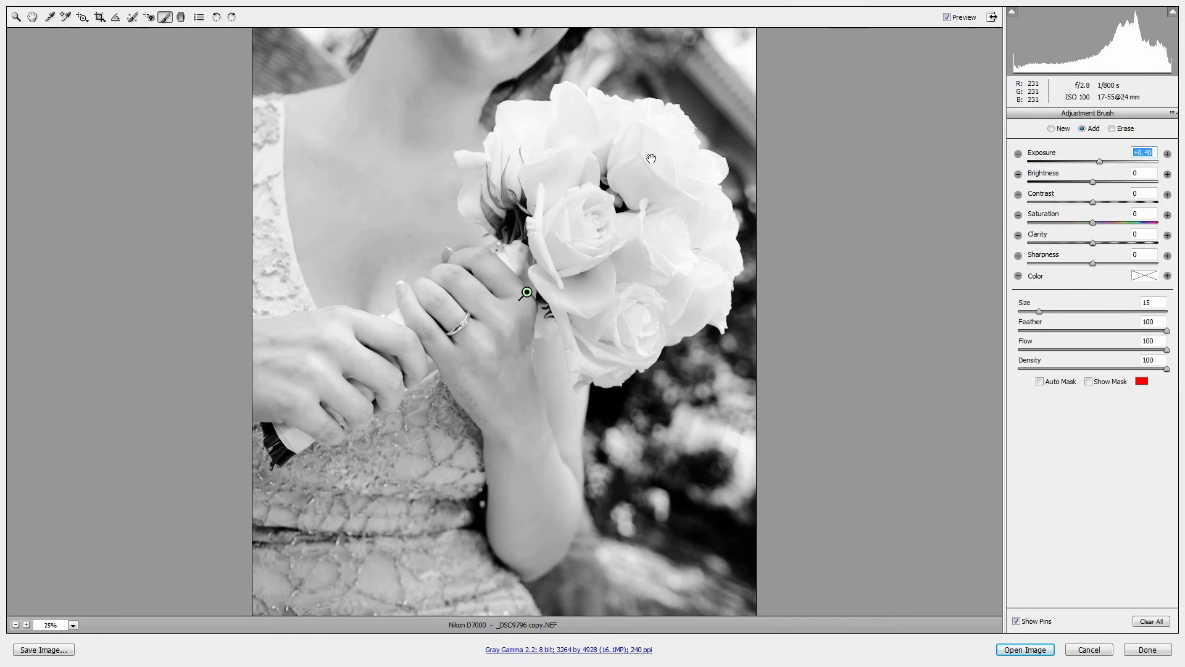
Paint a new size 17 brush adjustment over the bouquet with Clarity +100, Exposure -0.25 and Contrast +49
left_click_drag(652, 159, 587, 234)
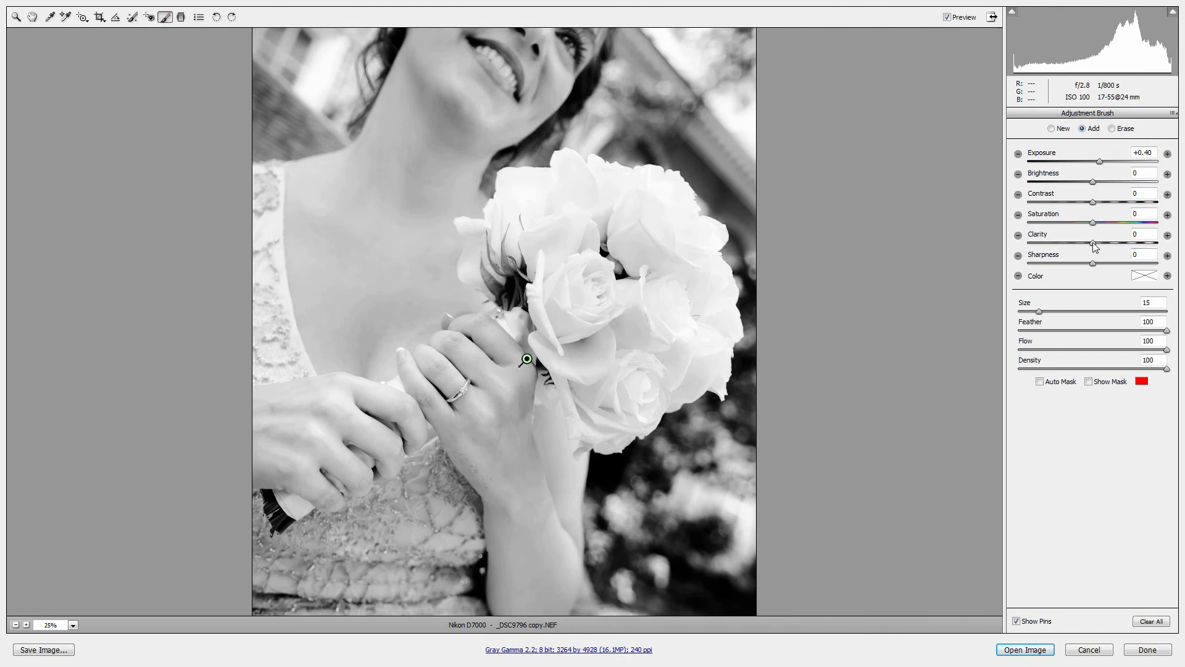
triple_click(1168, 235)
mouse_move(586, 226)
left_mouse_down()
mouse_move(602, 226)
mouse_move(553, 230)
mouse_move(593, 201)
mouse_move(685, 228)
mouse_move(621, 322)
left_mouse_up()
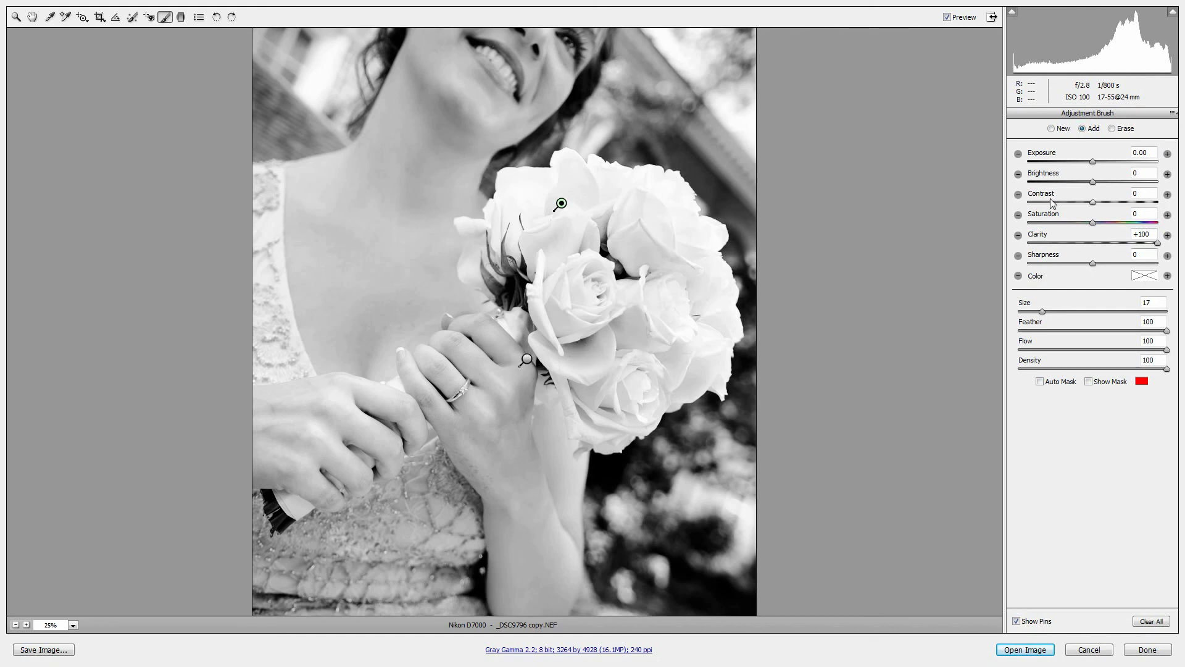
left_click_drag(1093, 160, 1089, 160)
left_click_drag(1094, 203, 1125, 205)
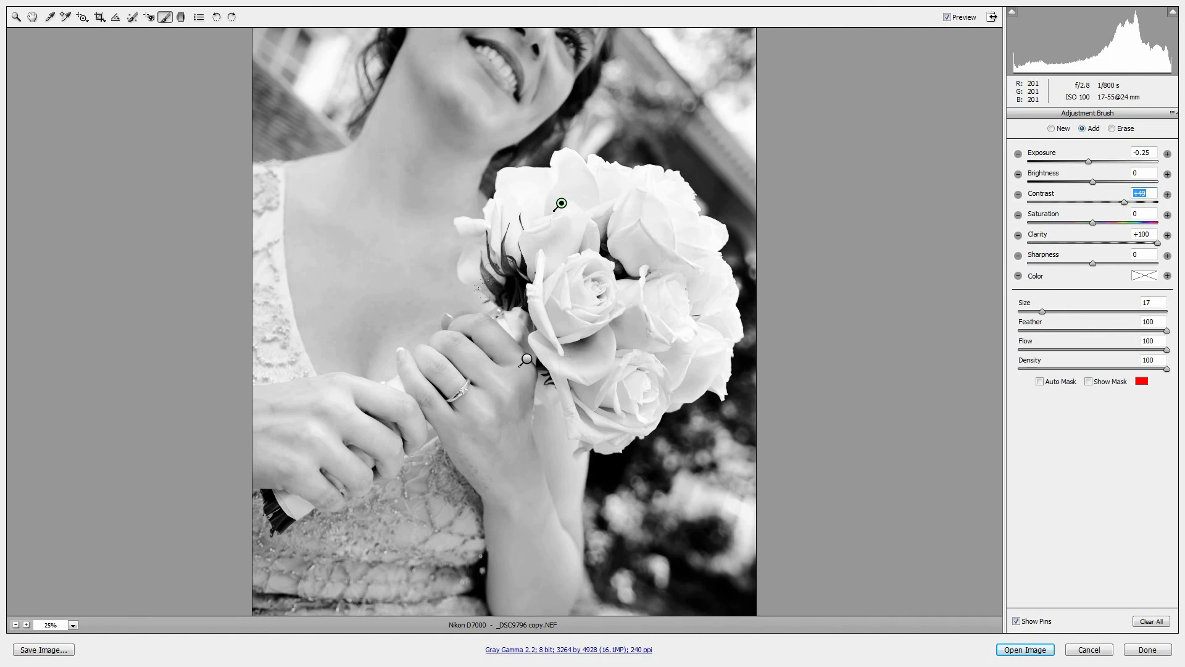
key("ctrl+minus")
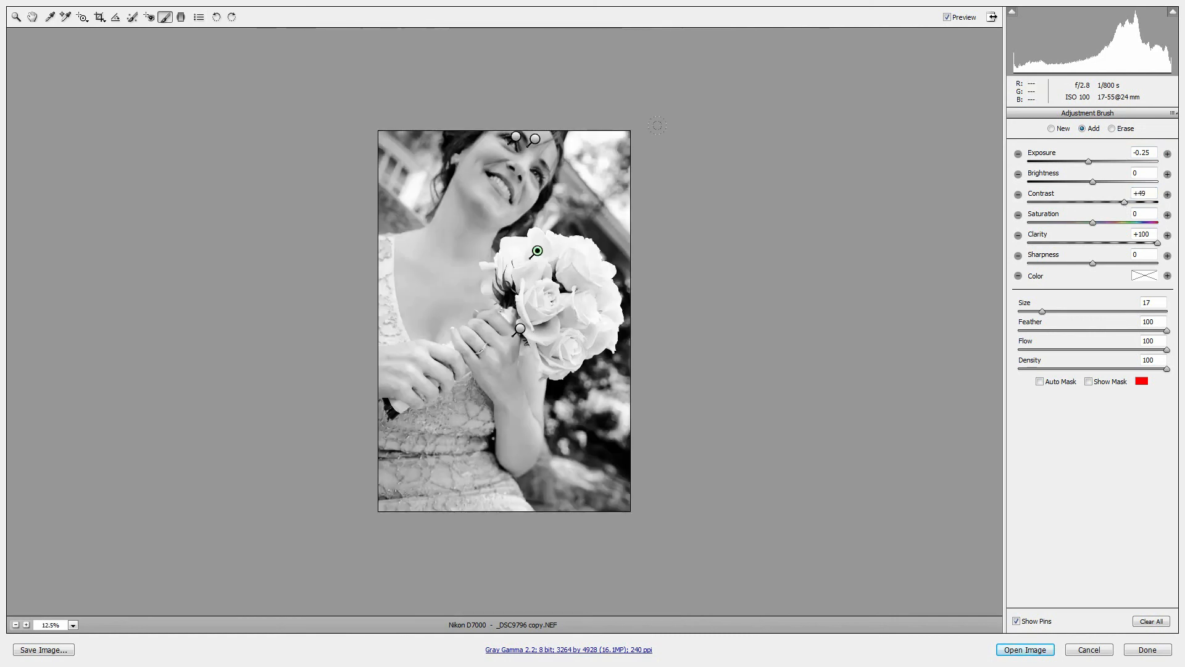
key("ctrl+0")
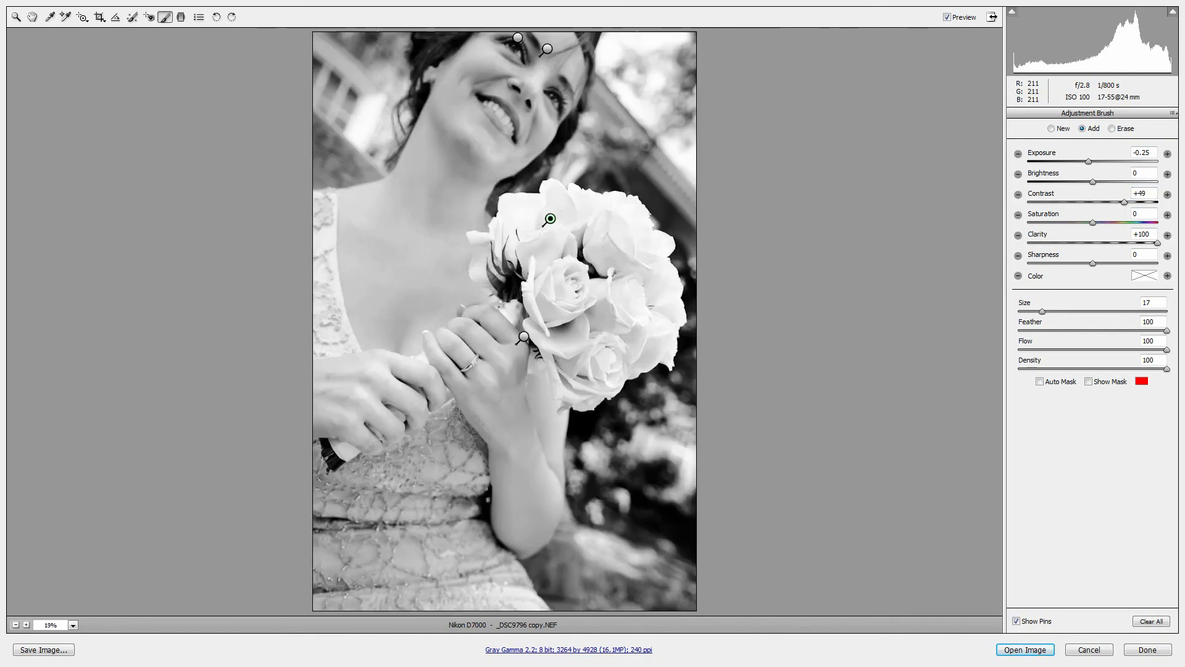
Hide the adjustment pins and compare the photo with and without the brush adjustments
left_click(948, 18)
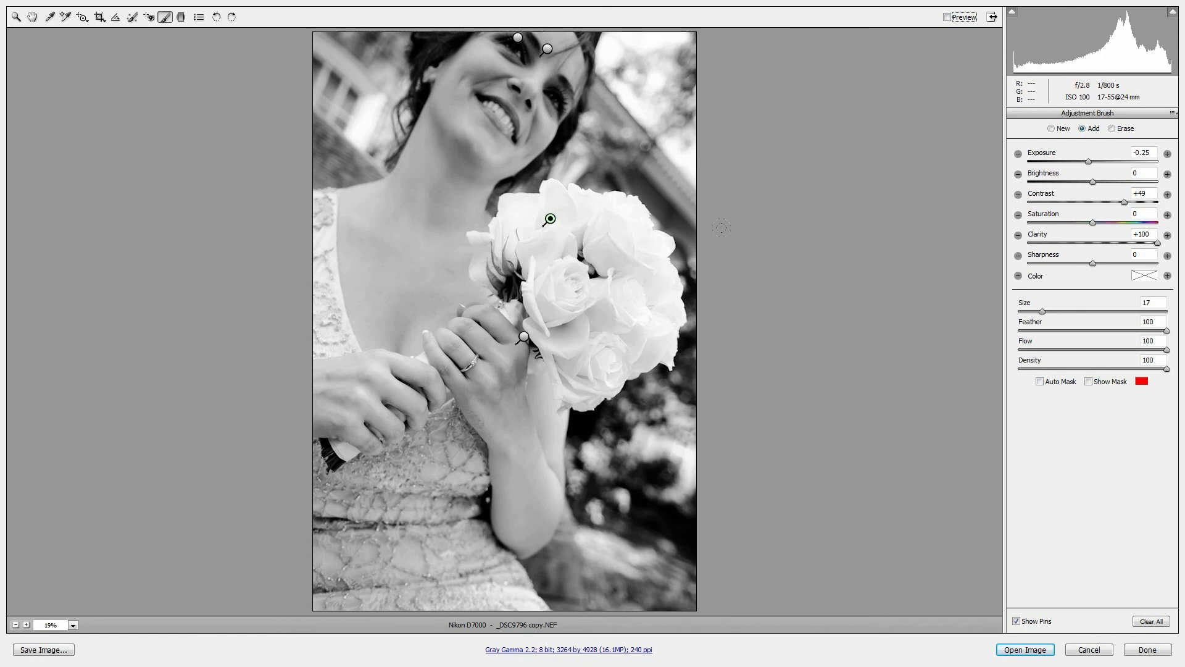
left_click(1038, 622)
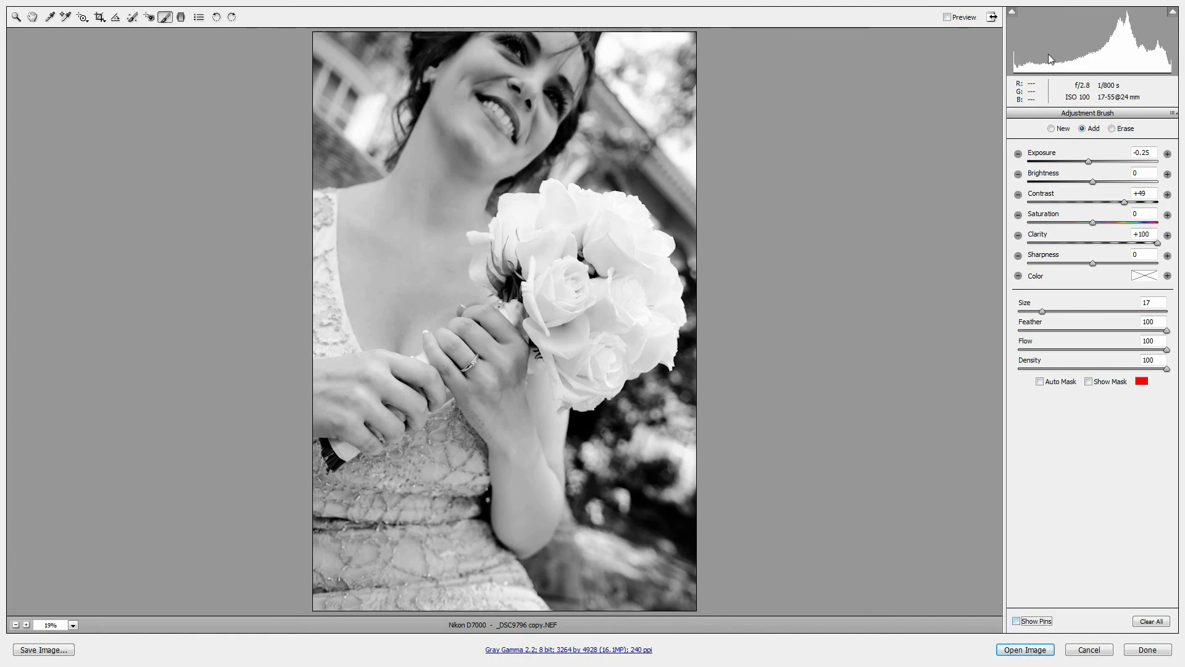
left_click(956, 19)
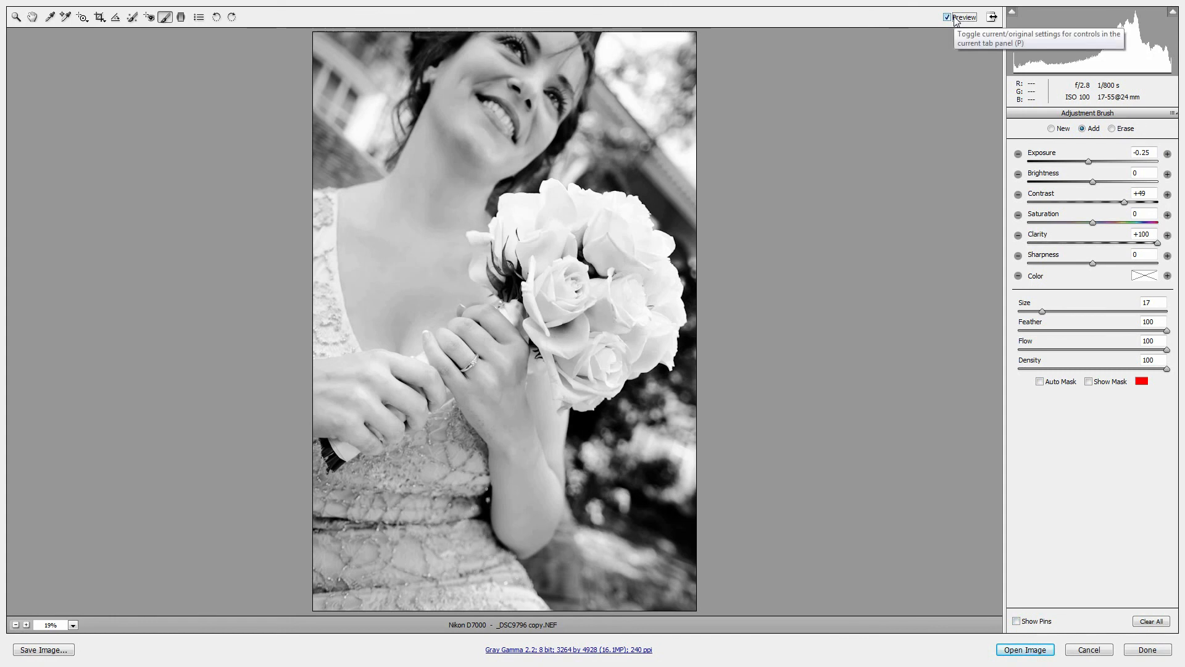
left_click(956, 19)
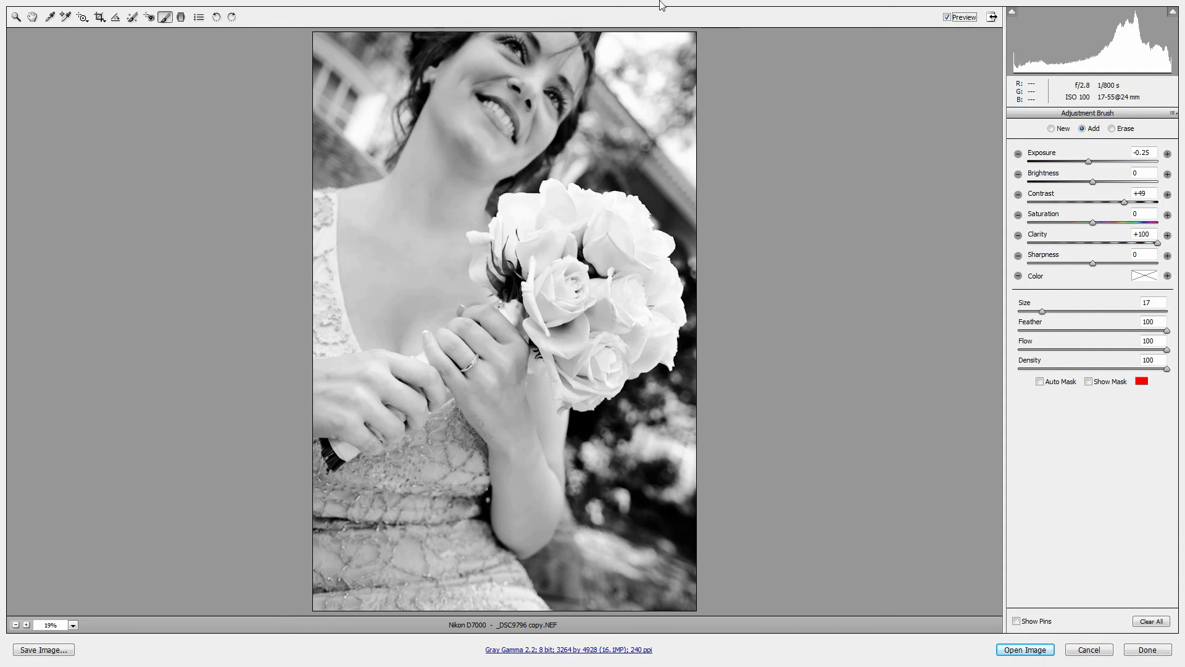
Leave the adjustment brush and set the sharpening Amount to 44 and the Luminance noise reduction to 10
left_click(32, 17)
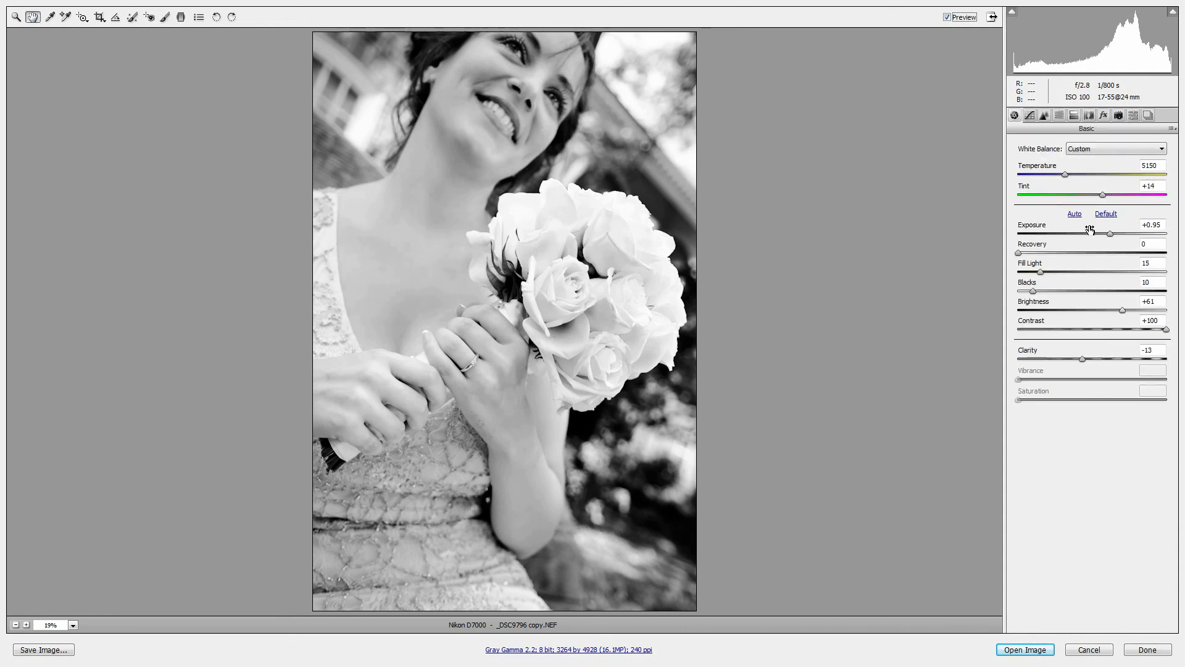
left_click(1044, 115)
double_click(1153, 156)
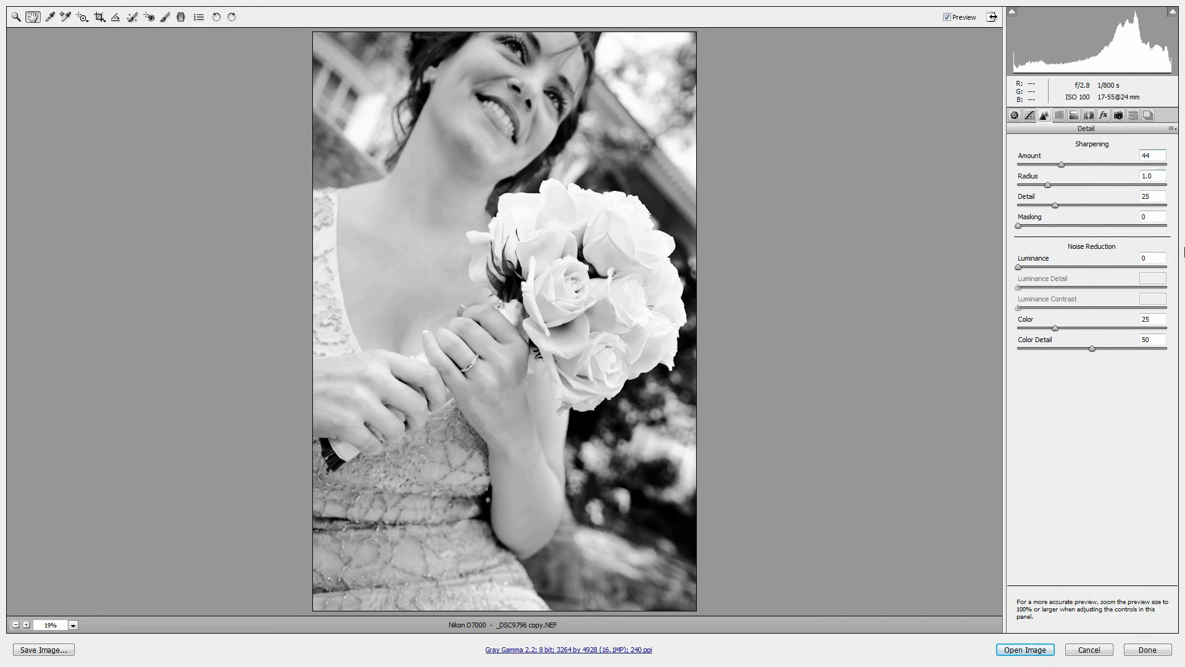
left_click(1157, 260)
type("10")
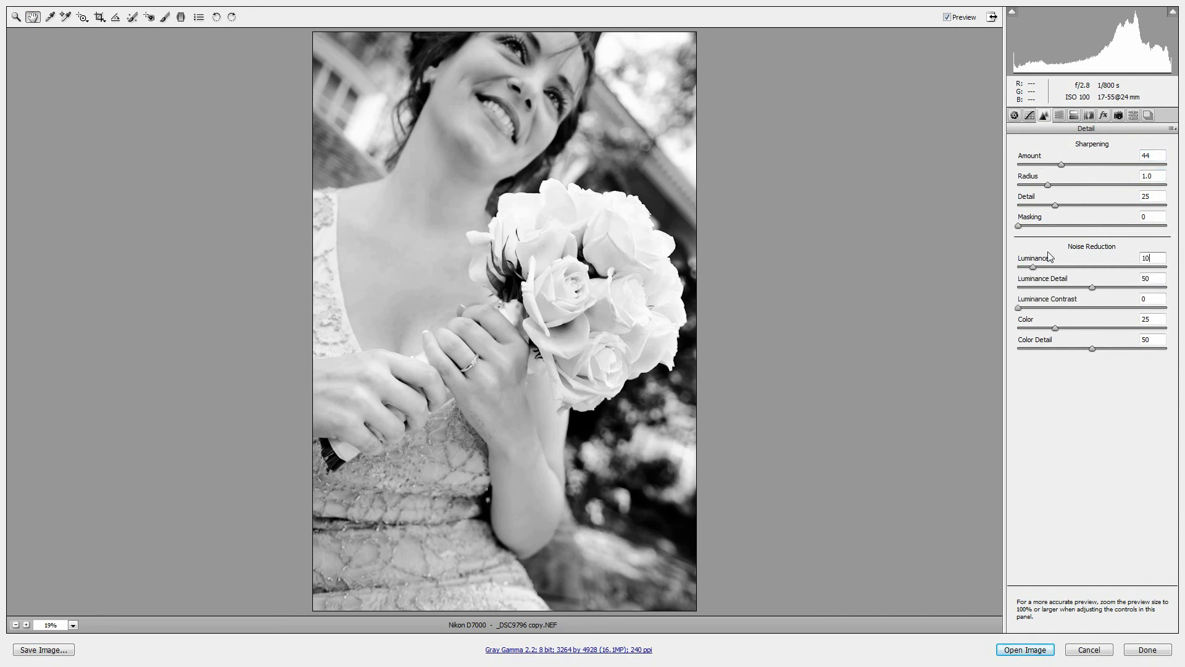
Darken the photo's corners with a Highlight Priority post-crop vignette of Amount -18
left_click(1103, 115)
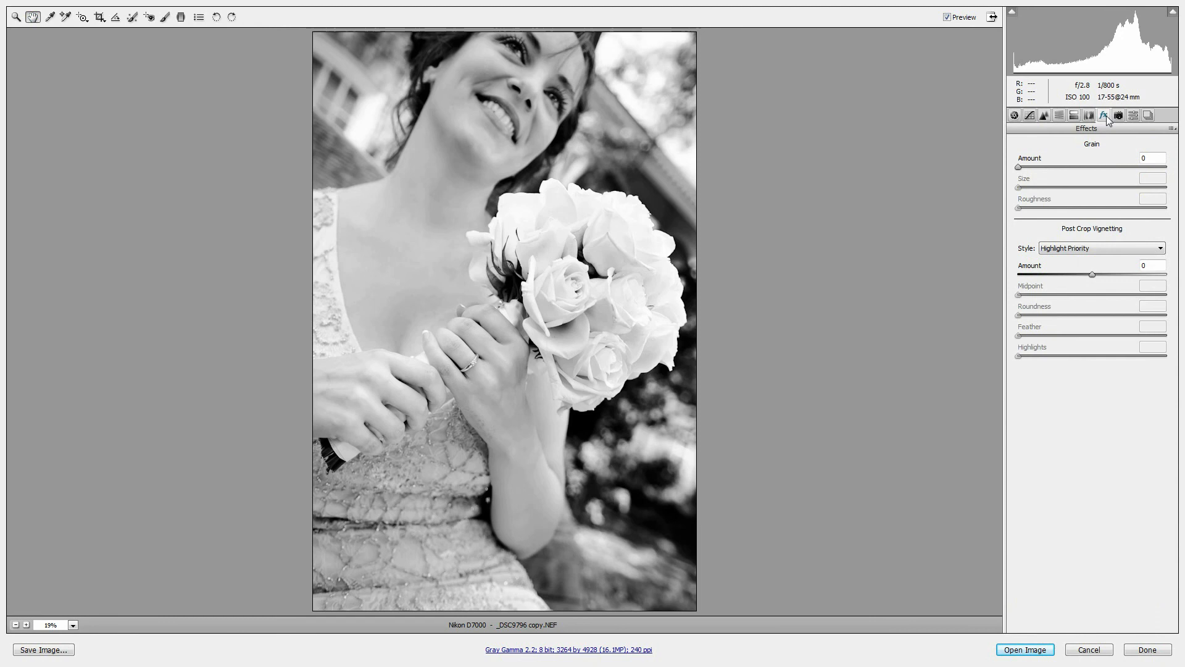
left_click_drag(1090, 278, 1080, 279)
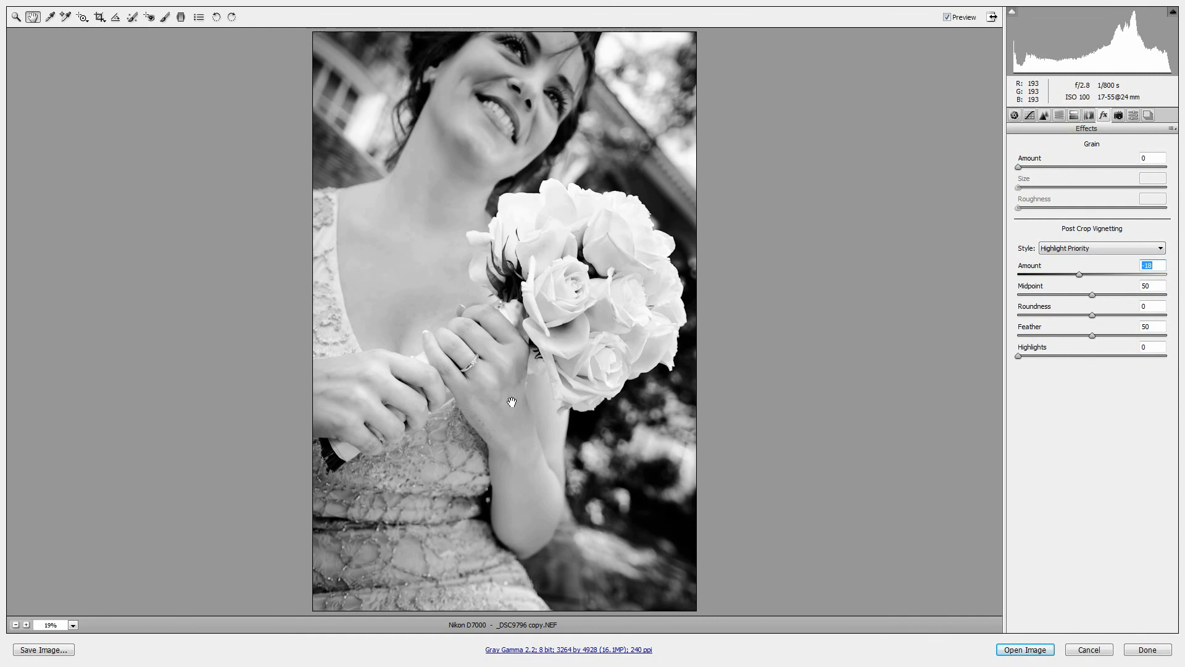
Paint a new size 17 exposure adjustment over the bride's face, set its Exposure to +0.30, and leave the brush
left_click(165, 16)
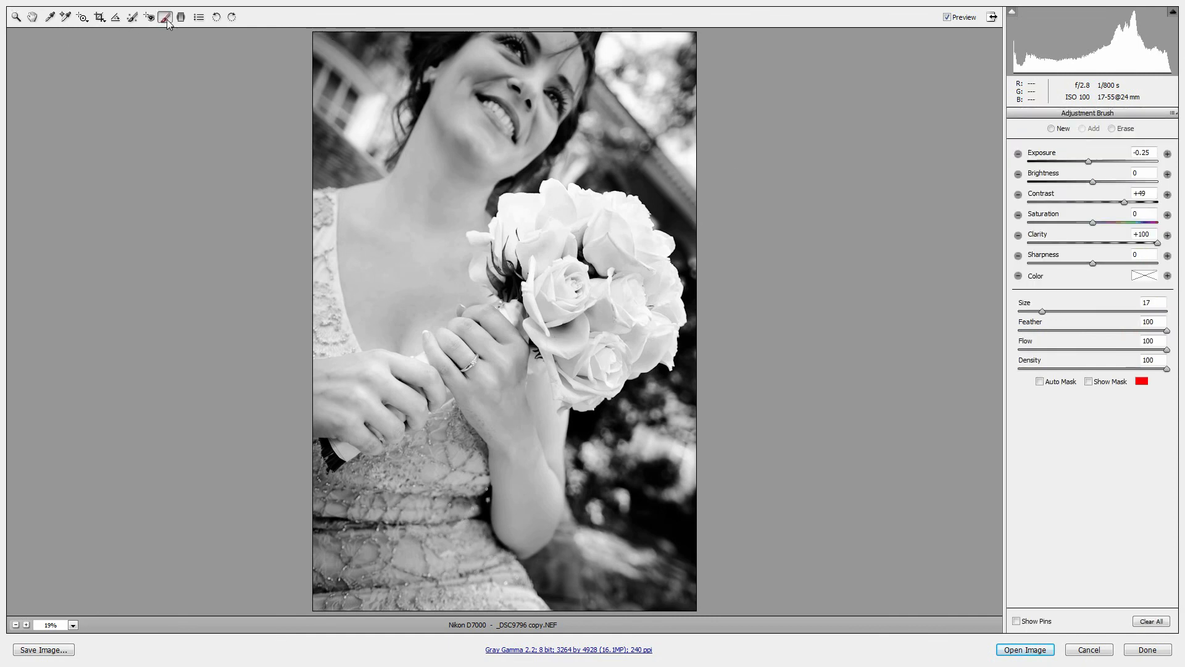
left_click(1169, 154)
left_click_drag(522, 102, 489, 22)
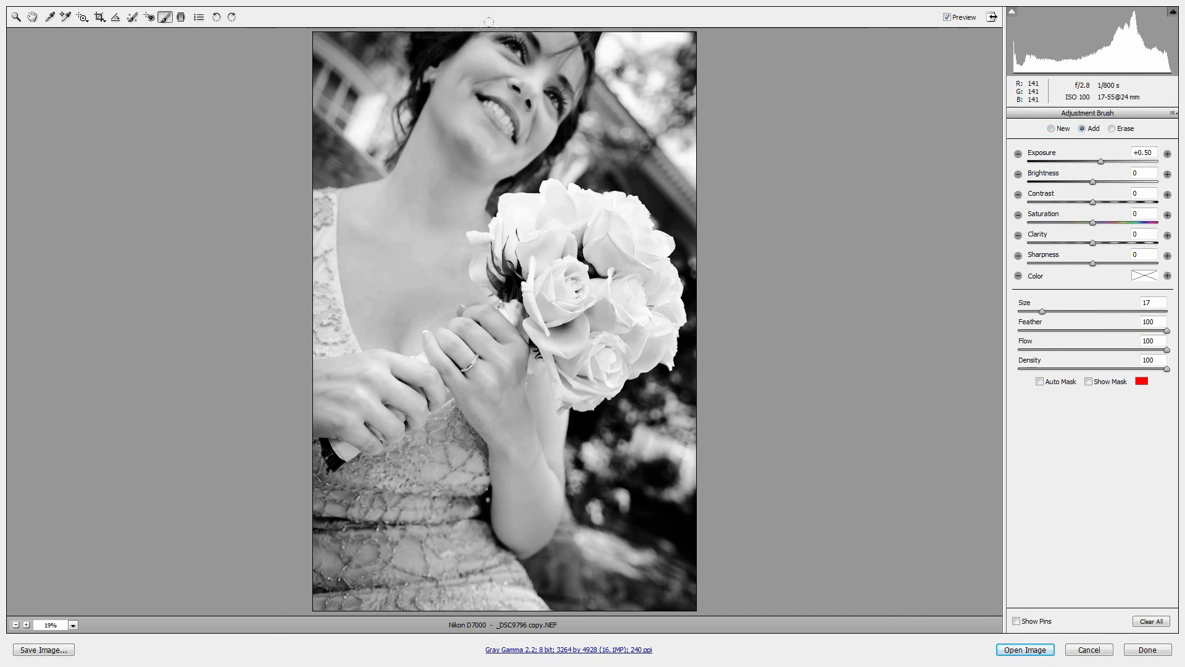
left_click_drag(1100, 164, 1099, 162)
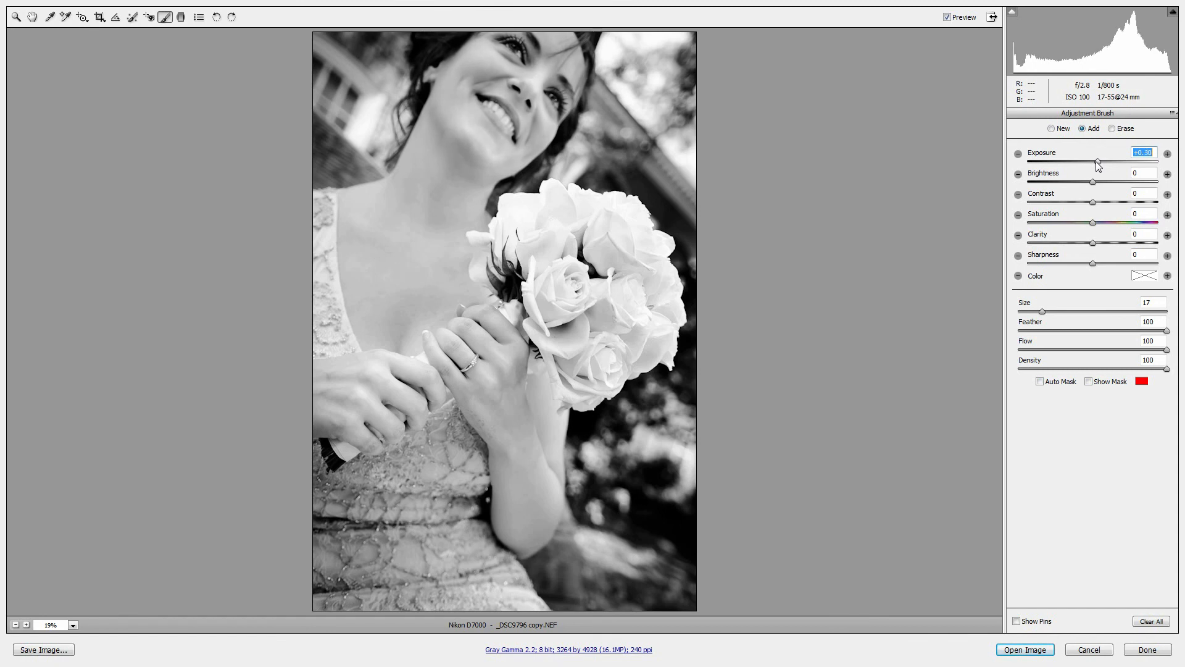
left_click(32, 17)
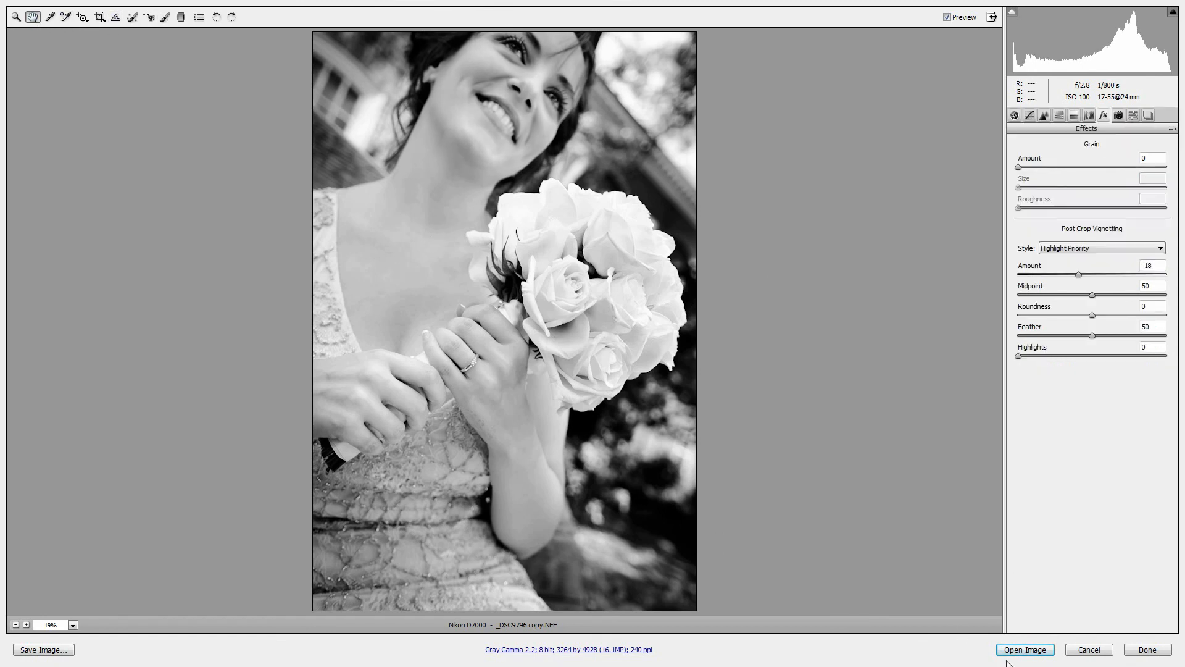
Examine the bride's mouth, teeth and surrounding skin up close, and return to the whole photo
left_click(500, 85, "ctrl")
left_click(500, 85, "ctrl")
left_click(470, 151, "ctrl")
left_click_drag(442, 122, 525, 270)
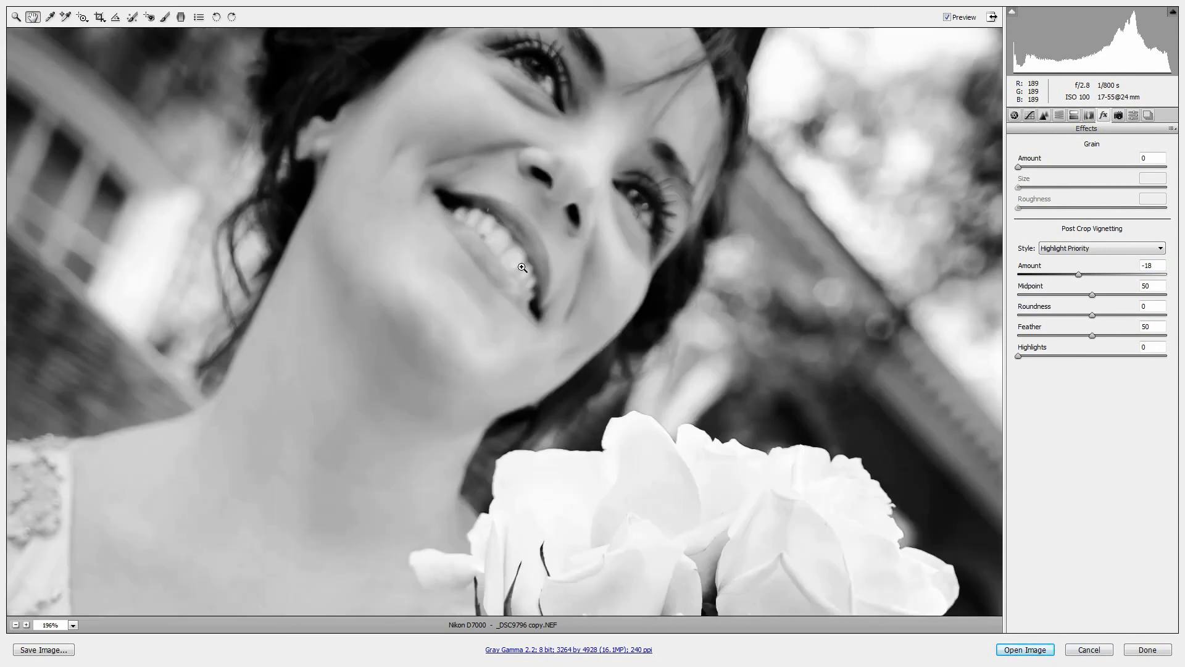
left_click_drag(519, 387, 511, 326)
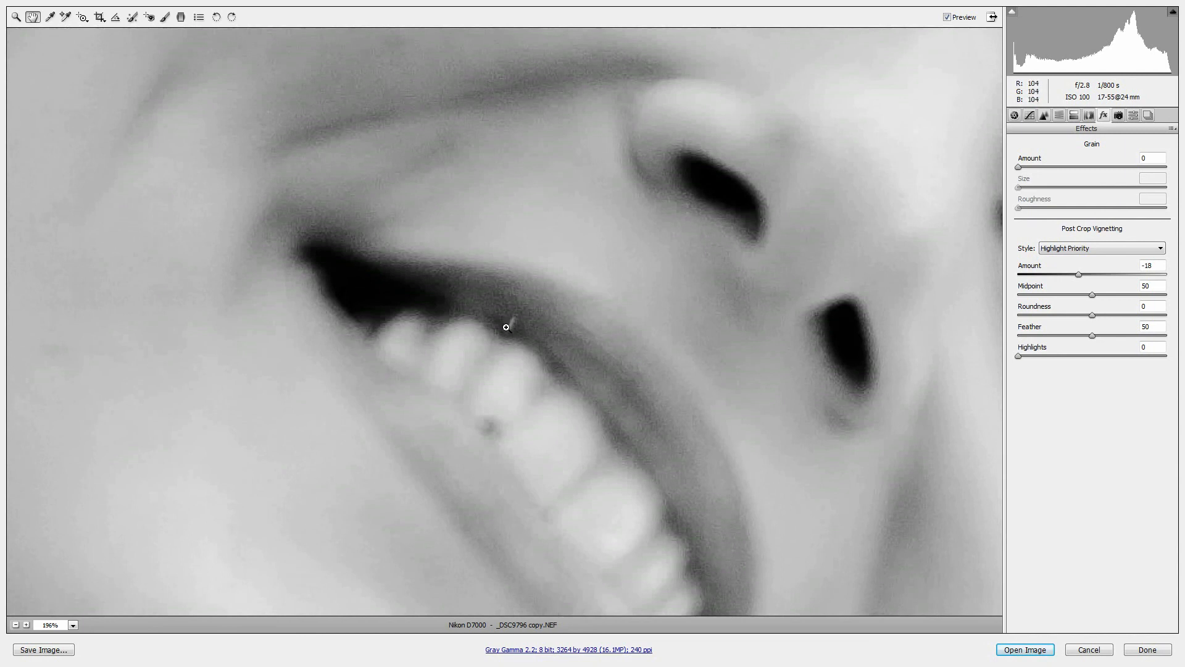
key("ctrl+minus")
left_click_drag(630, 387, 540, 283)
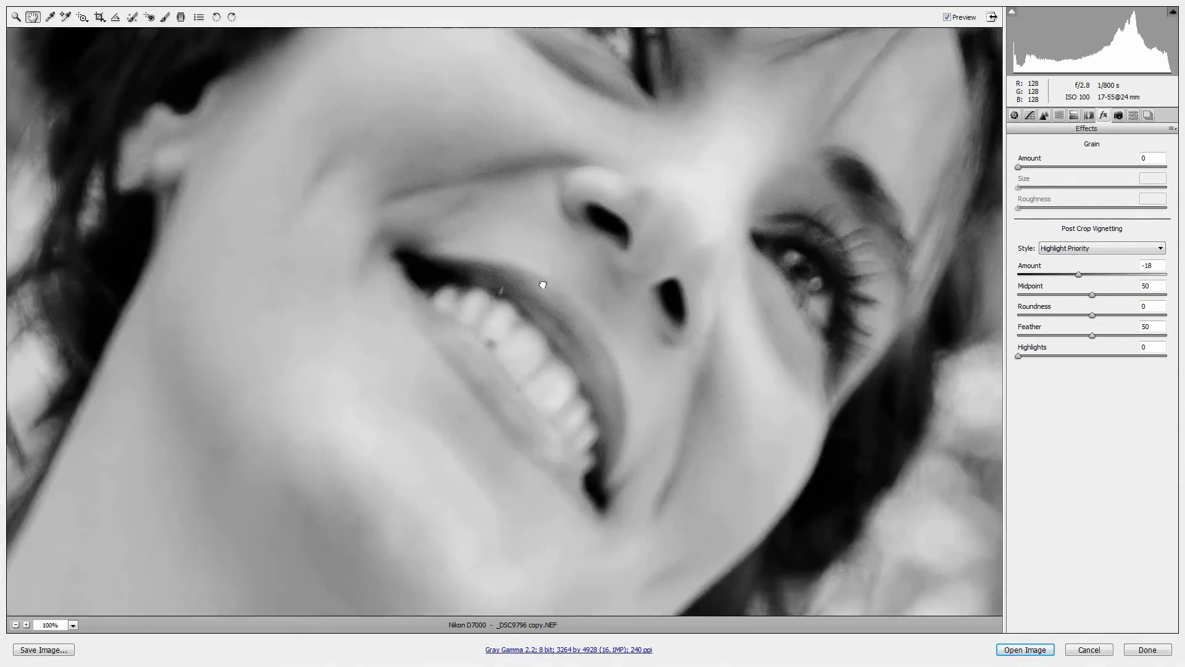
left_click_drag(469, 402, 647, 248)
key("ctrl+0")
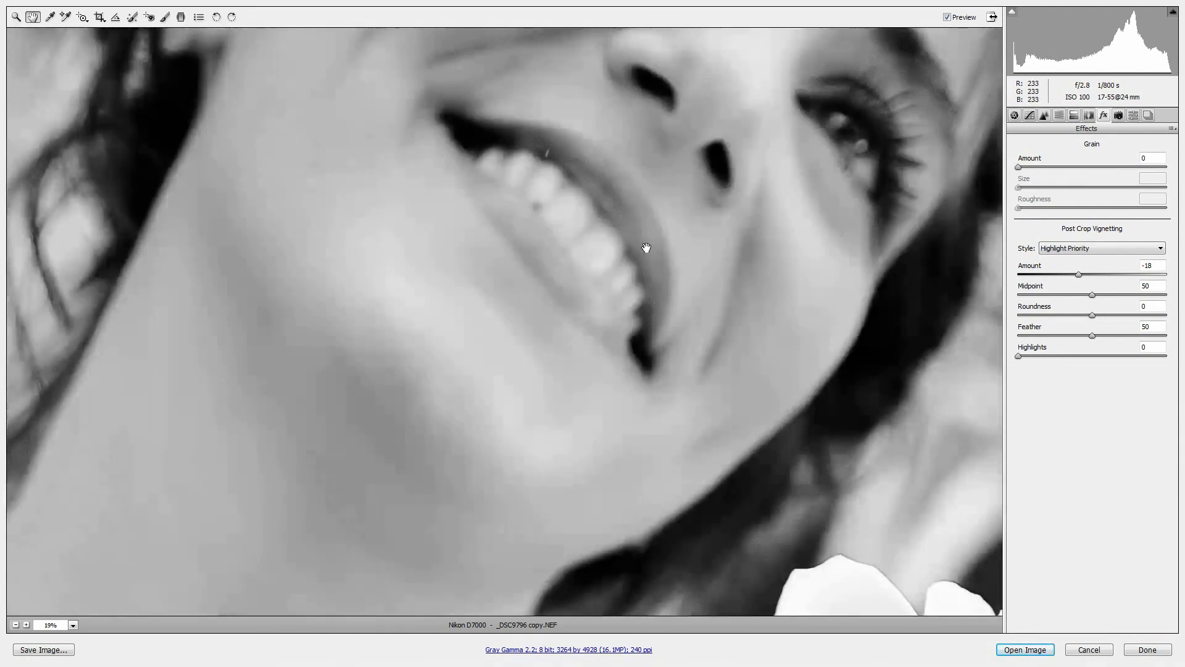